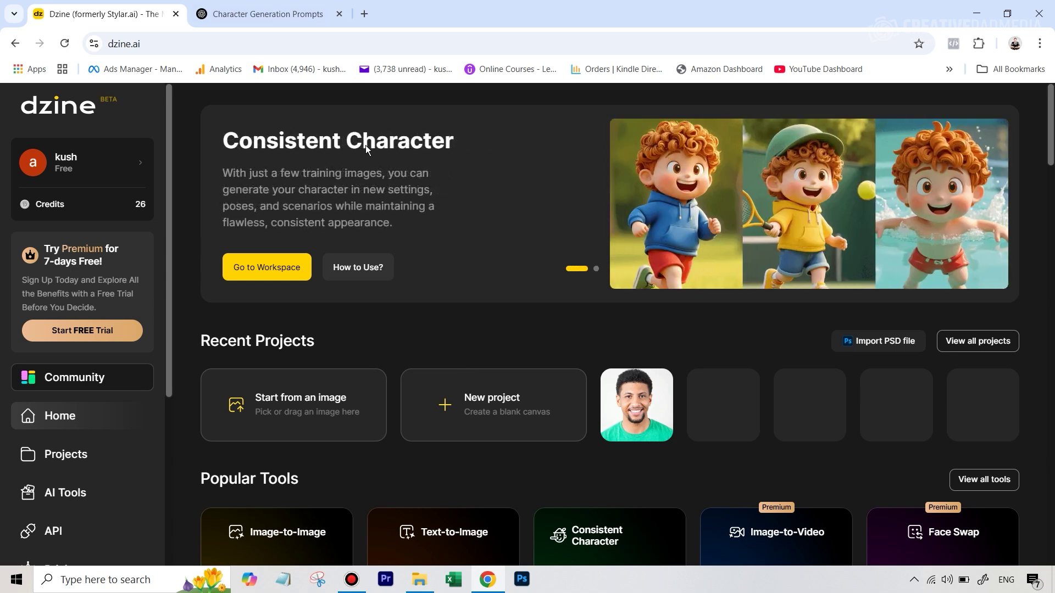
Open a Text to Image canvas, dismiss the What's New popup, and switch Face Match on.
scroll(502, 217, "down", 4)
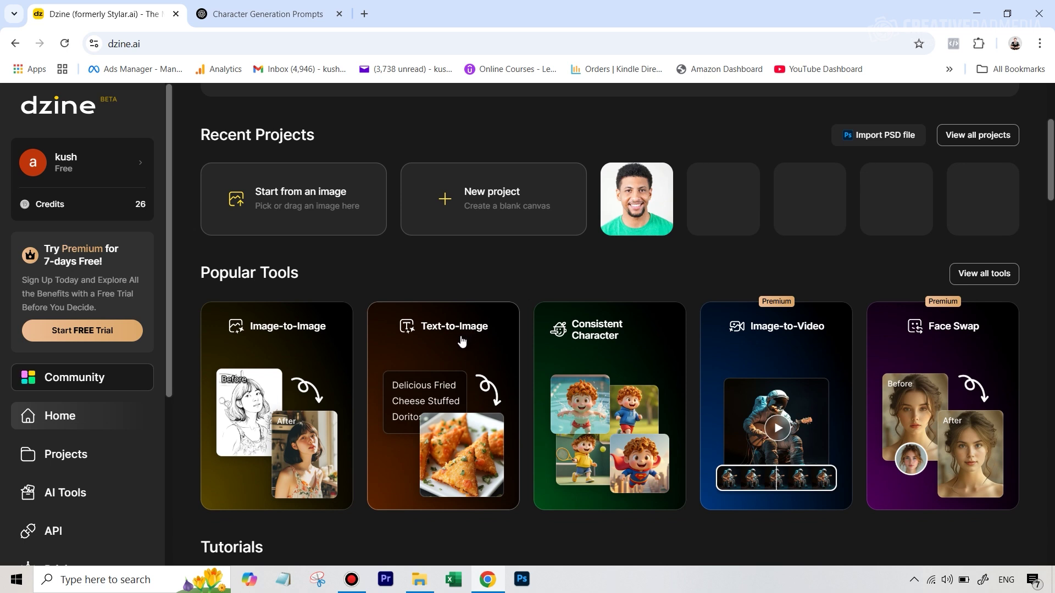
left_click(457, 350)
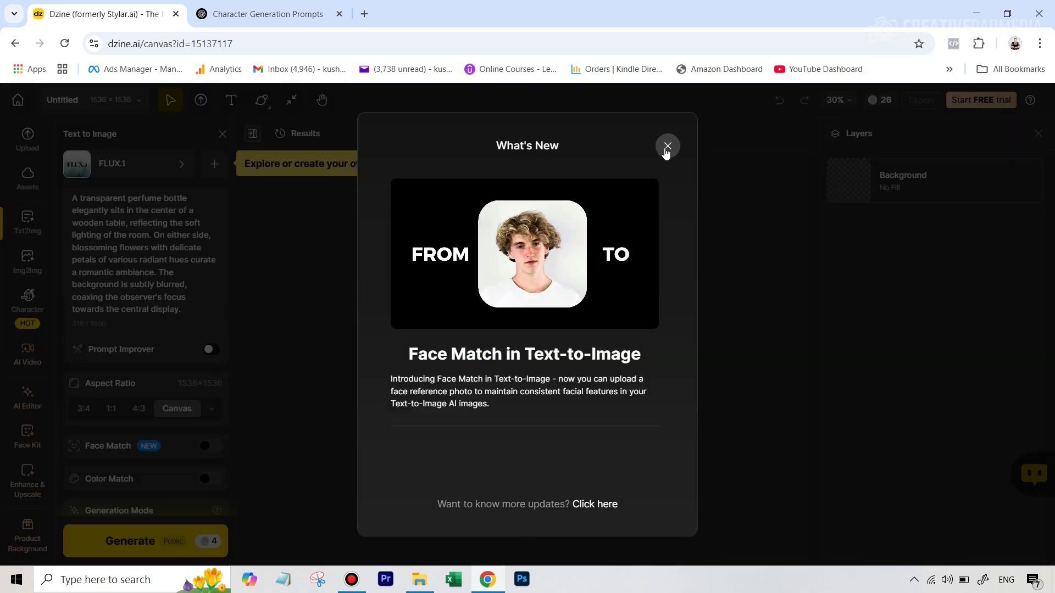
left_click(667, 146)
scroll(131, 298, "down", 2)
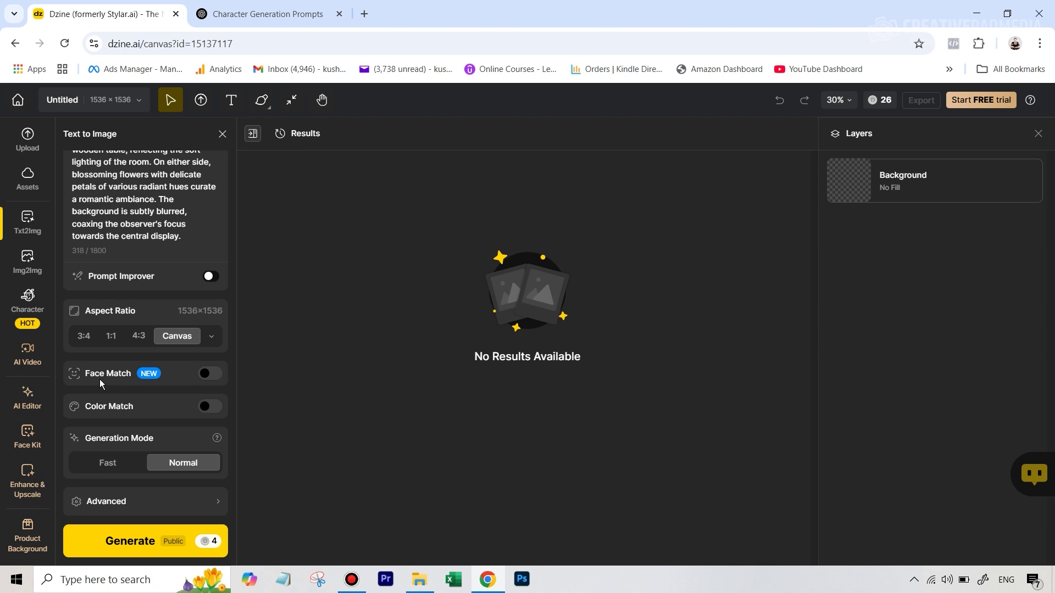
left_click(210, 374)
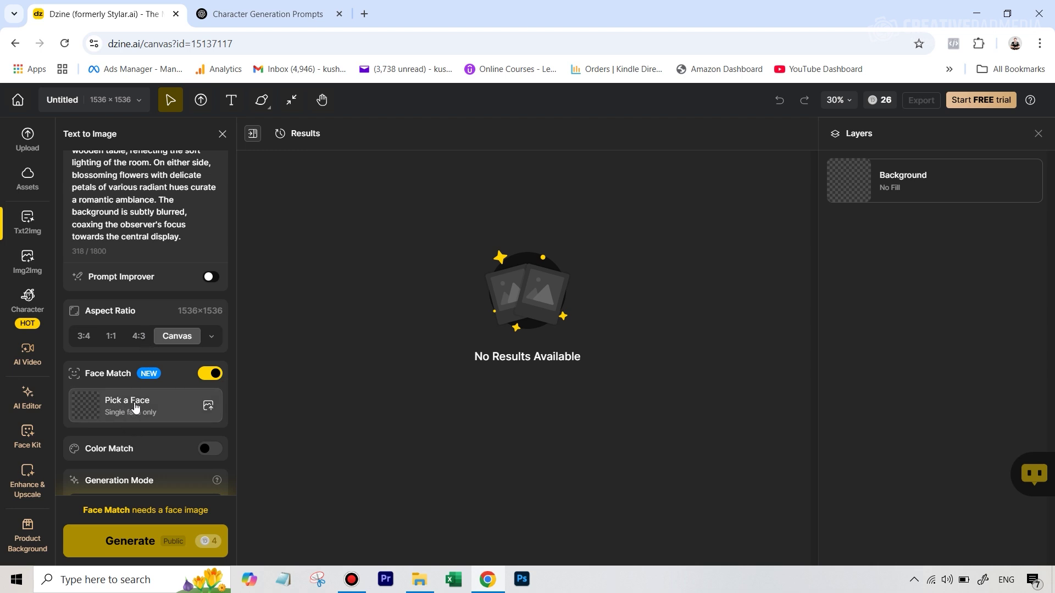
Browse the style list and close it without changing the FLUX.1 style.
scroll(121, 385, "up", 2)
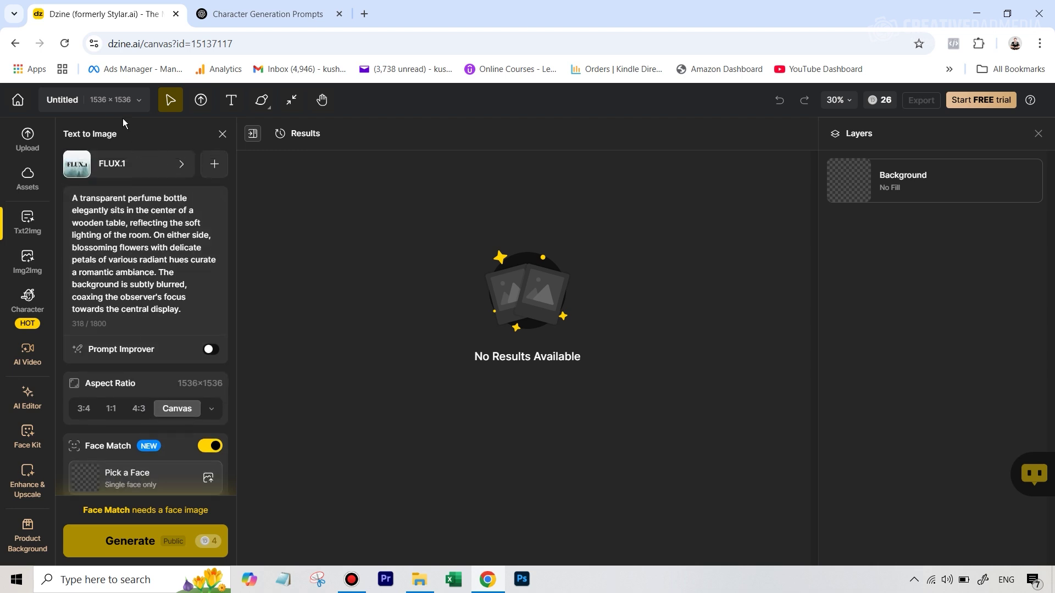
left_click(117, 174)
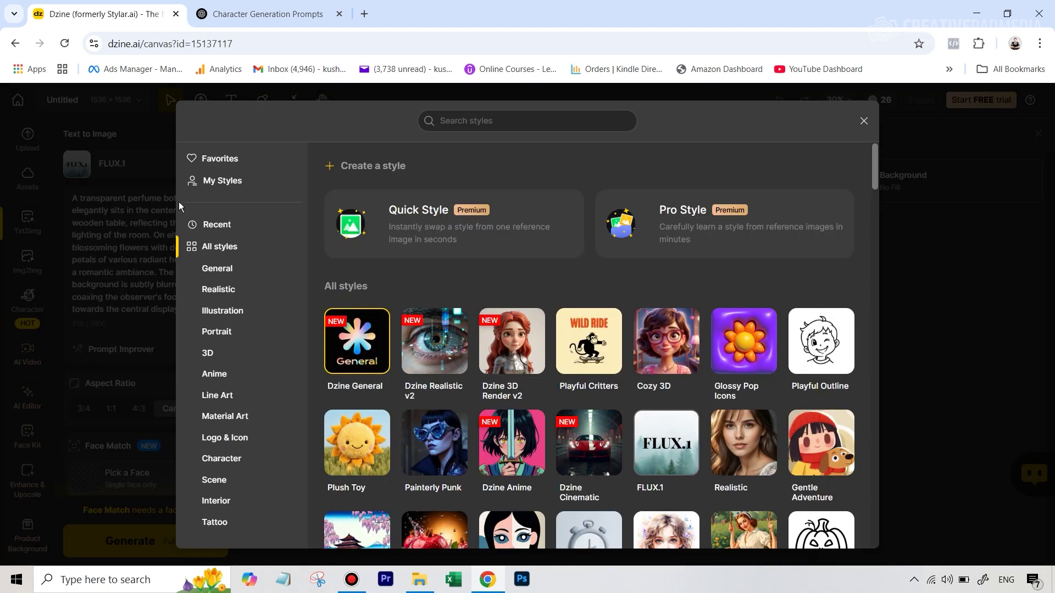
scroll(588, 341, "down", 3)
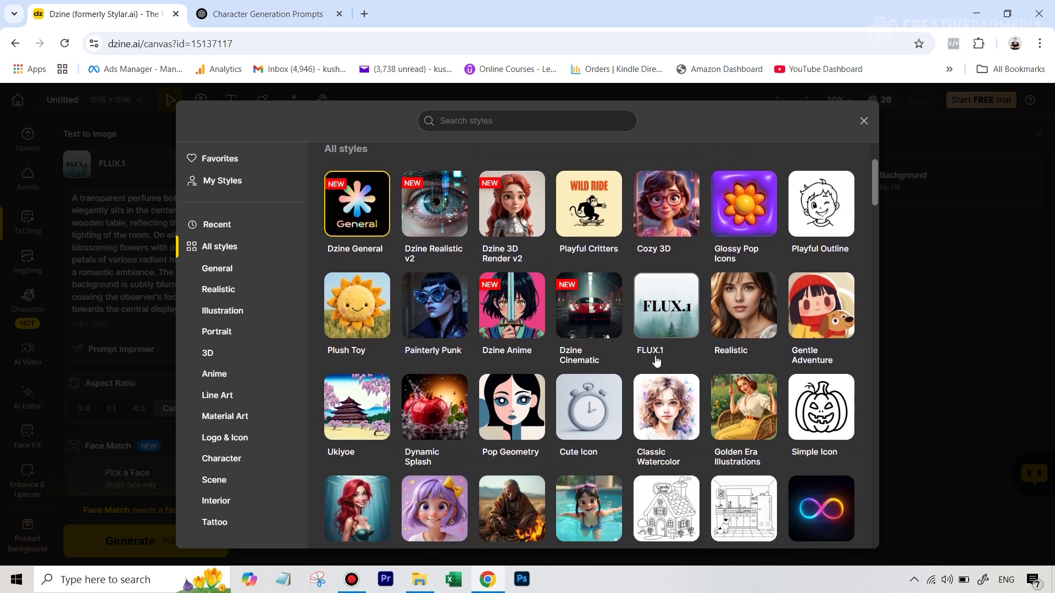
scroll(657, 360, "up", 2)
left_click(864, 121)
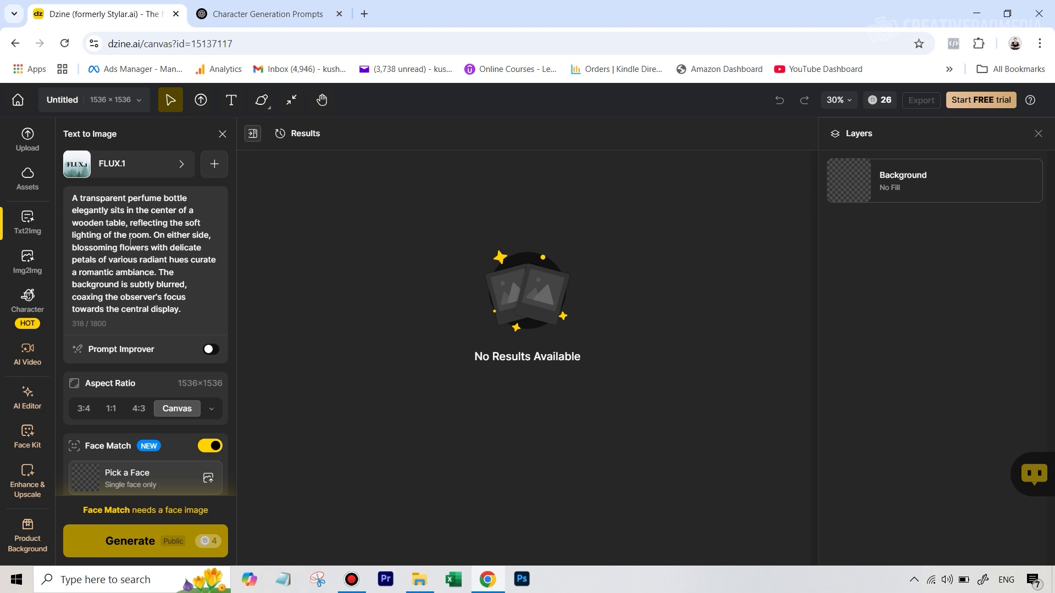
Copy the casual street-scene character prompt from the ChatGPT character prompts chat.
left_click(262, 17)
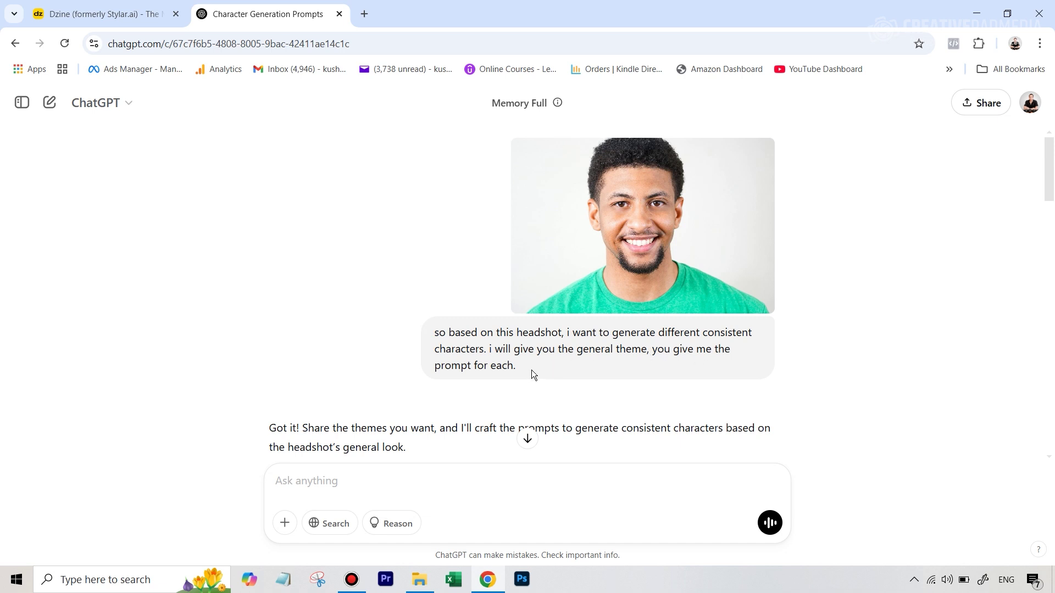
scroll(553, 340, "down", 4)
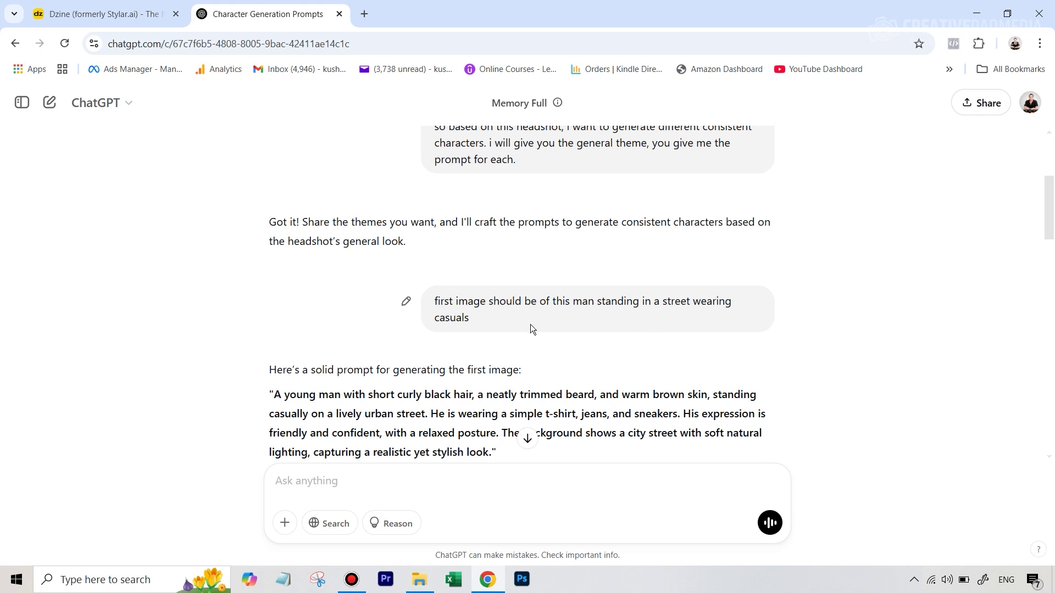
scroll(471, 331, "down", 1)
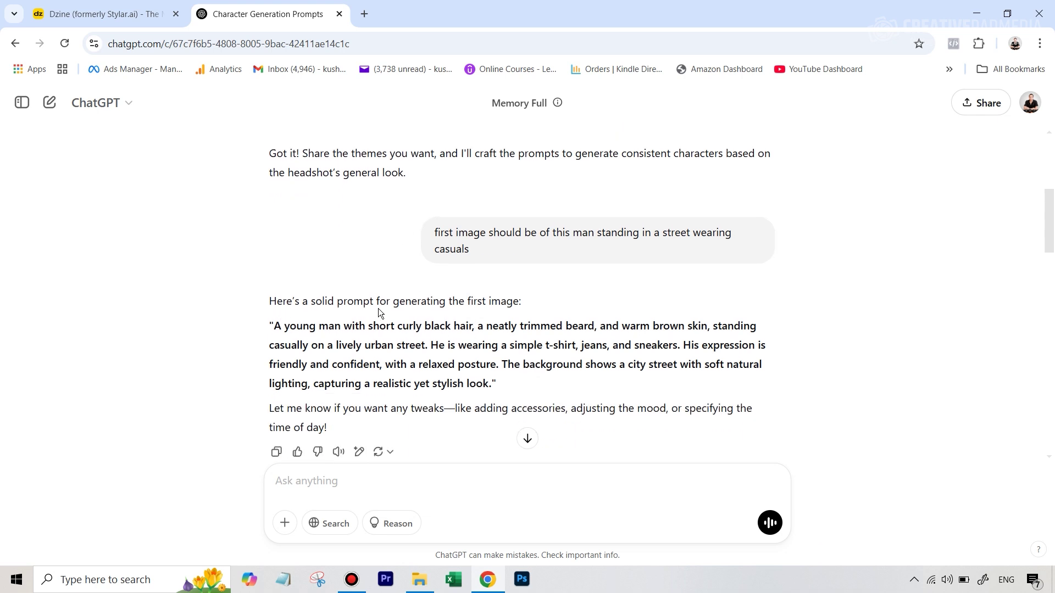
scroll(292, 308, "down", 1)
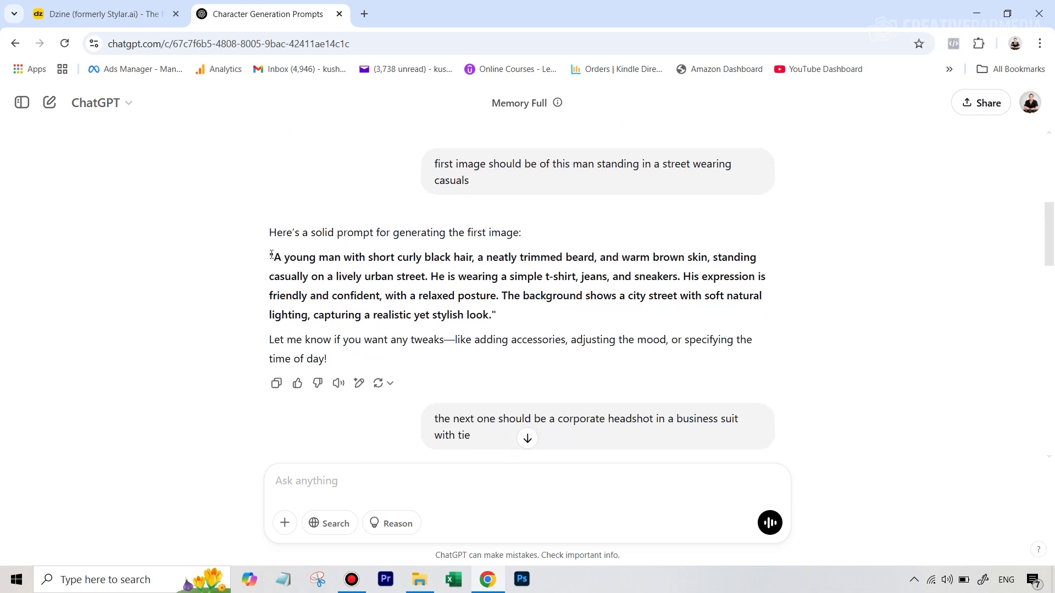
left_click_drag(491, 314, 275, 258)
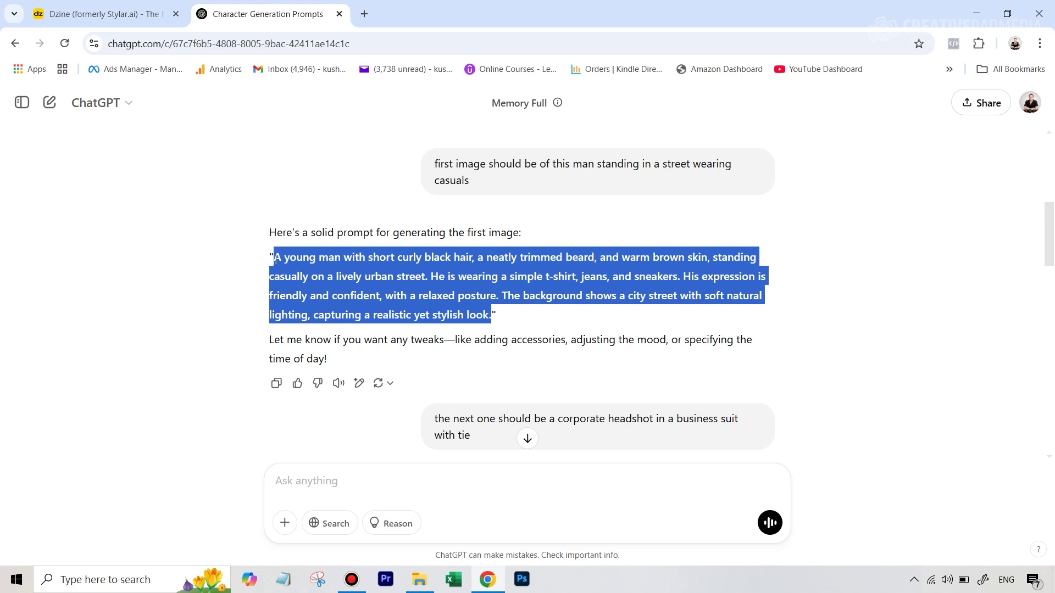
right_click(333, 258)
left_click(357, 273)
Replace the perfume prompt with the street-scene character prompt and pick the headshot for Face Match.
left_click(83, 15)
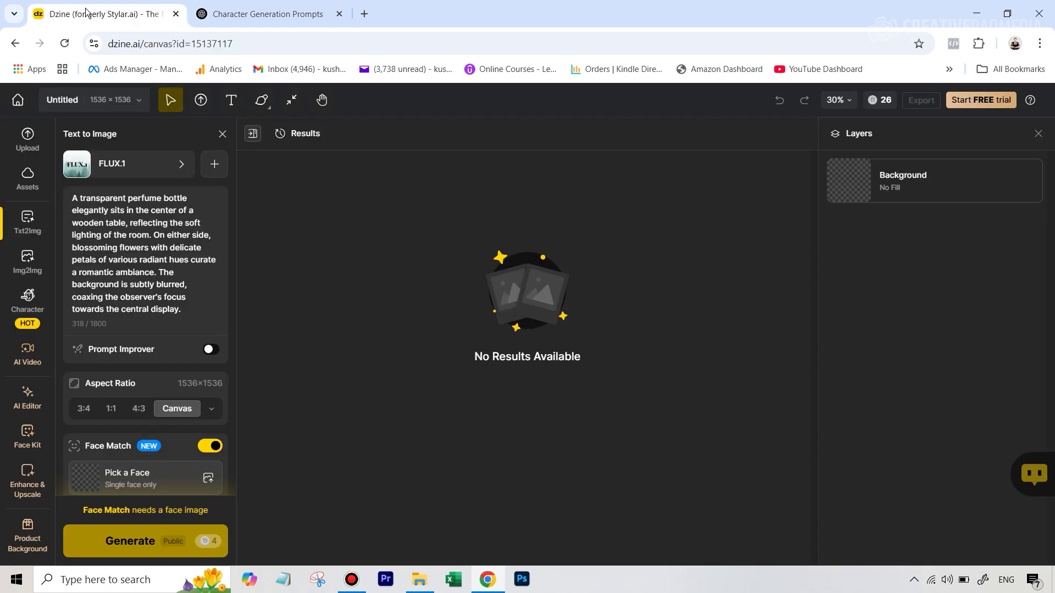
left_click(163, 270)
left_click_drag(190, 314, 63, 206)
key("ctrl+v")
scroll(167, 385, "down", 3)
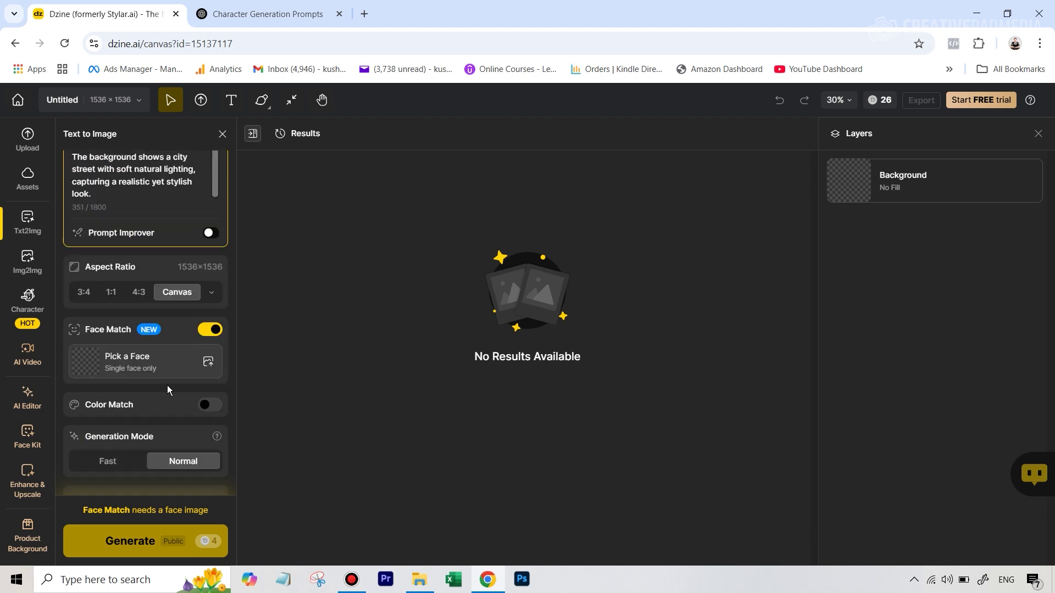
left_click(130, 346)
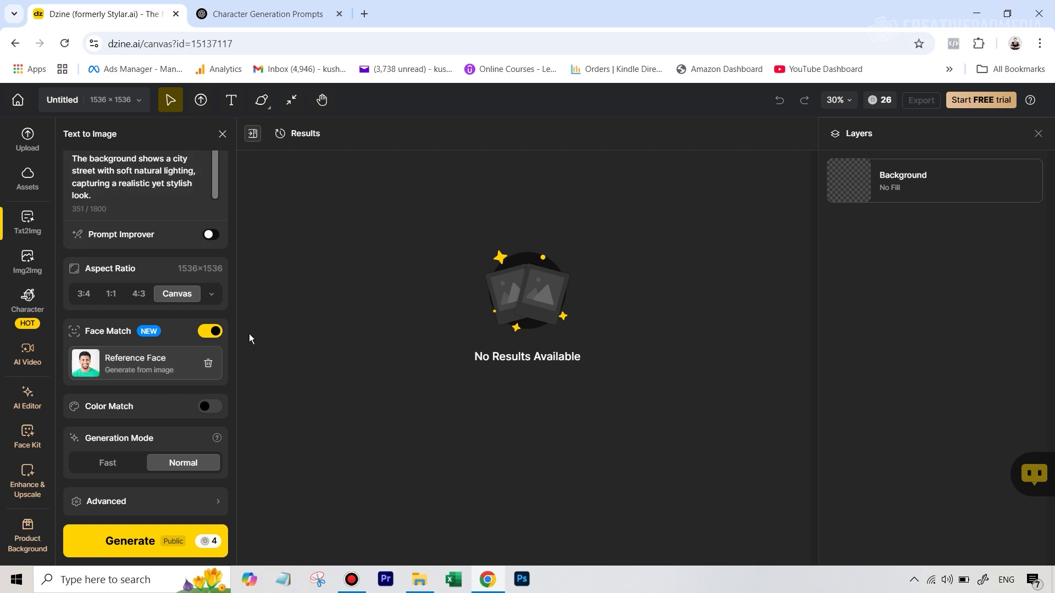
scroll(201, 302, "up", 3)
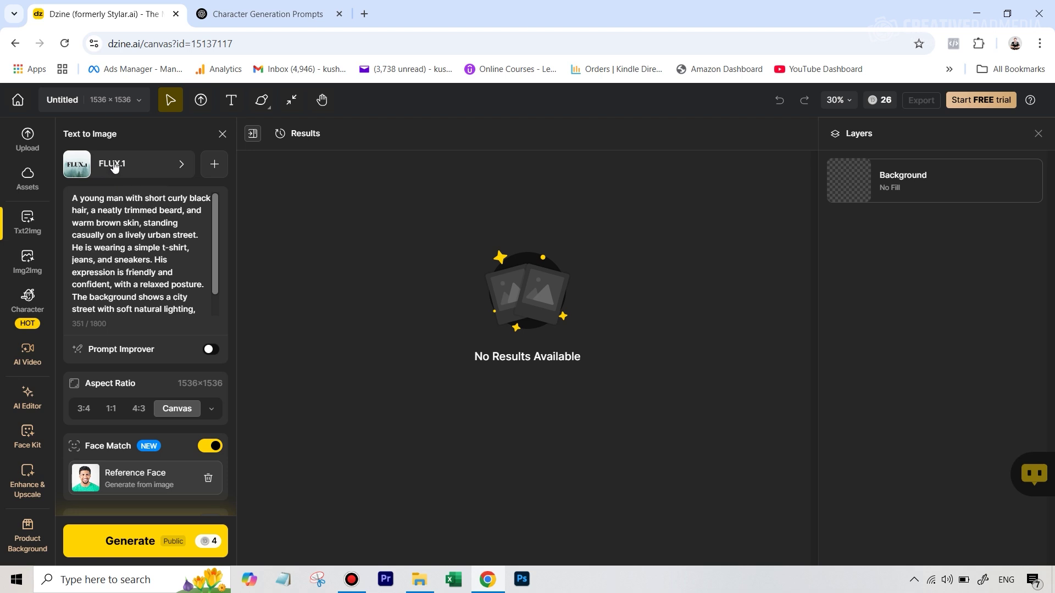
Change the style from FLUX.1 to Dzine Realistic v2 in the Realistic category.
left_click(142, 173)
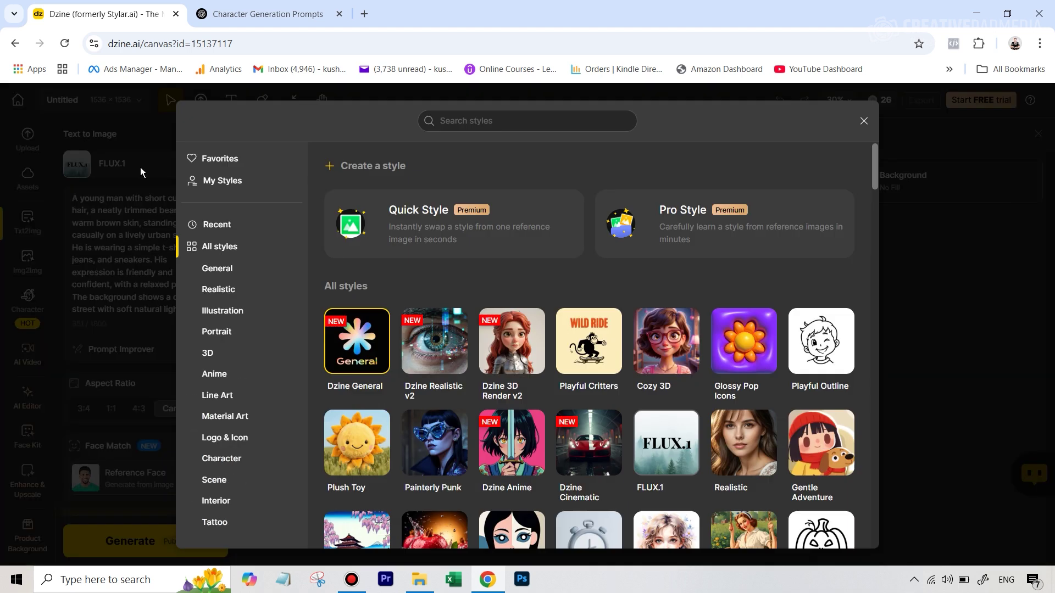
left_click(217, 291)
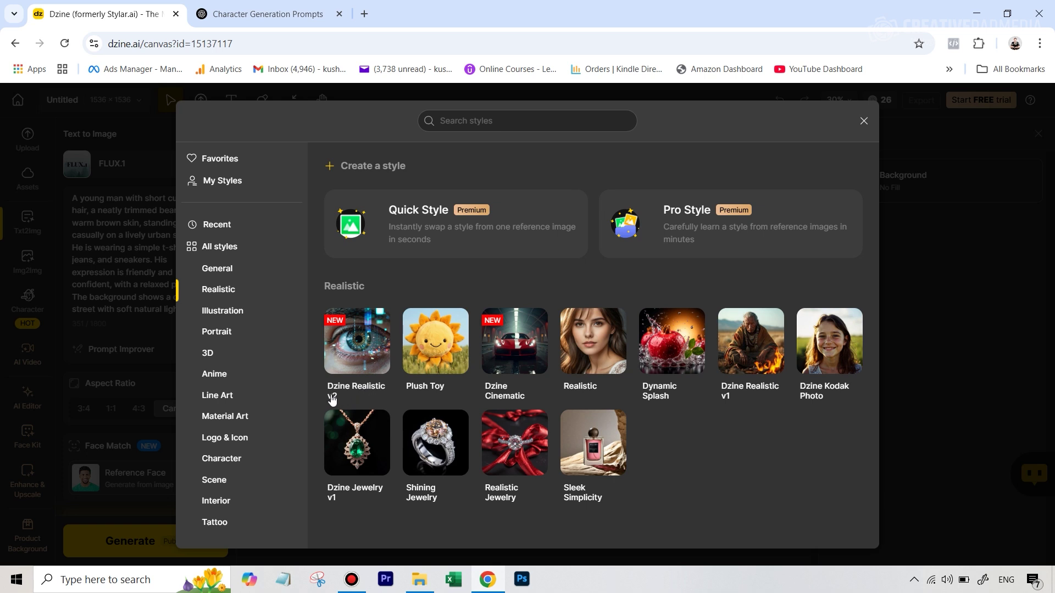
left_click(342, 356)
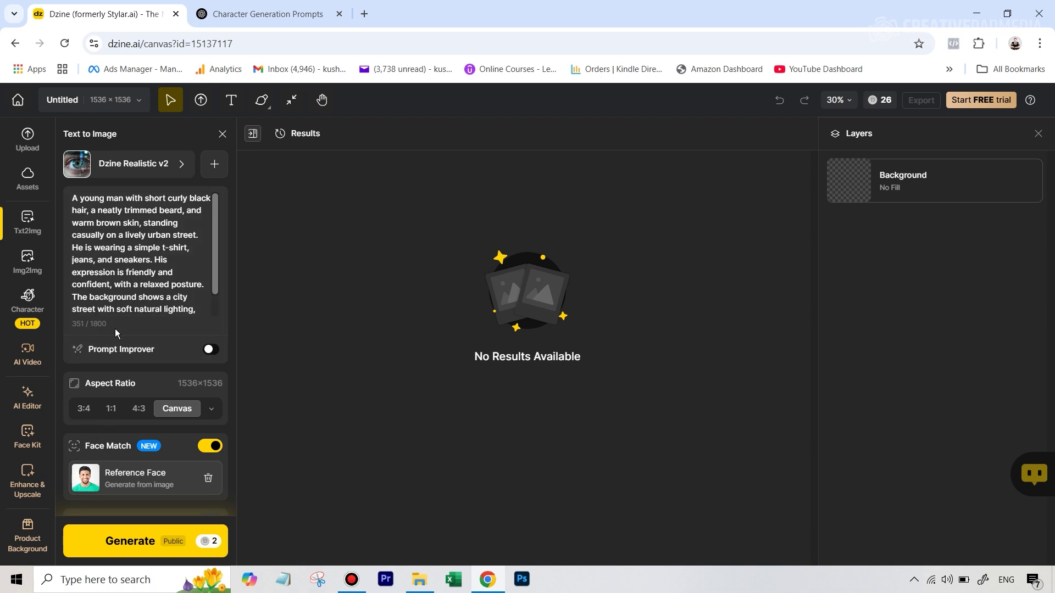
Set the output to Square 1:1 at 1536×1536 and Generation Mode to Normal (4 credits).
left_click(212, 409)
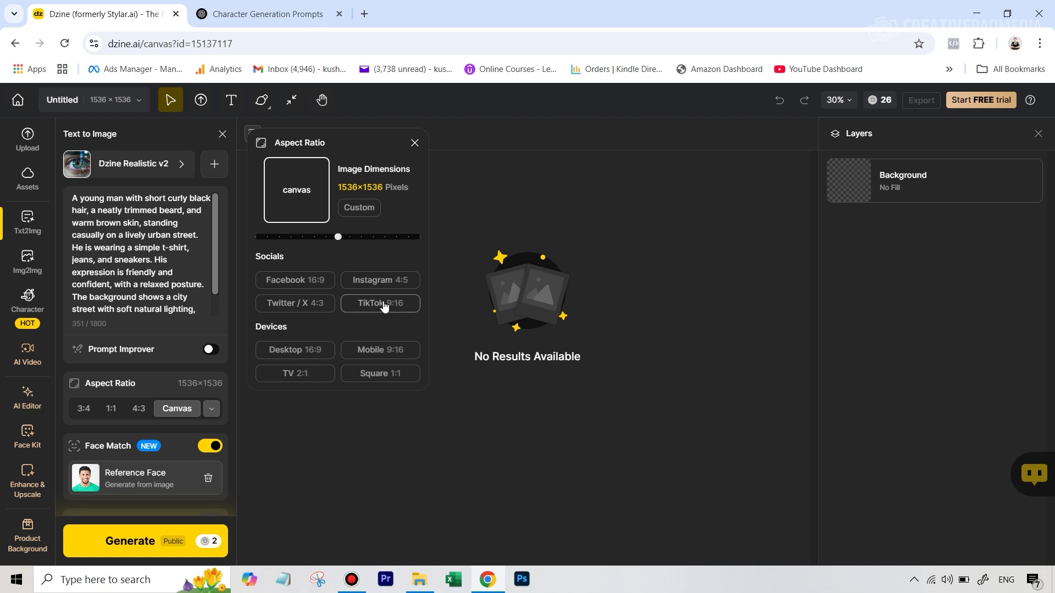
left_click(376, 350)
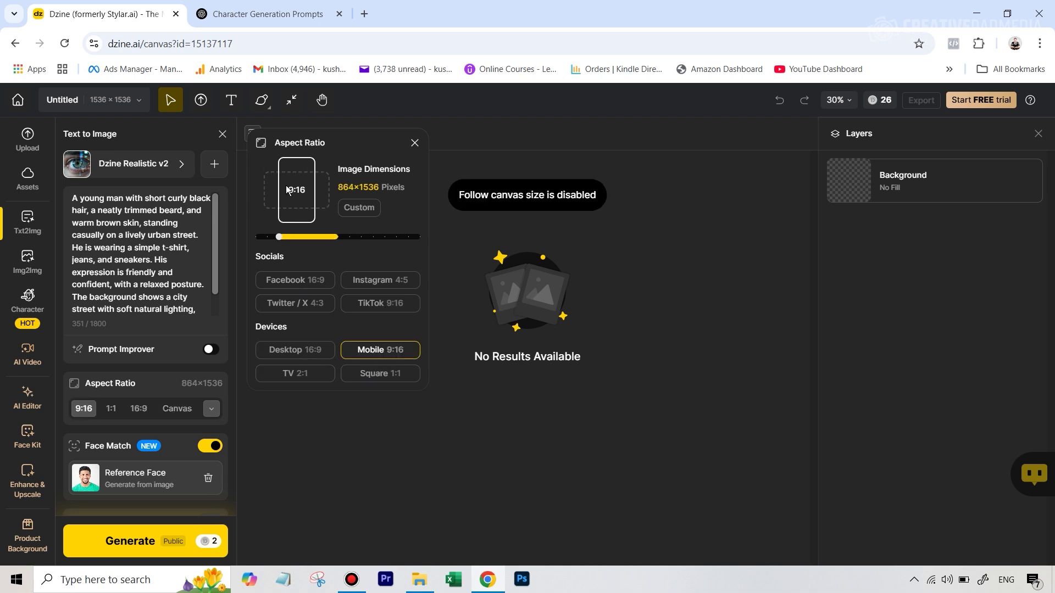
left_click(291, 373)
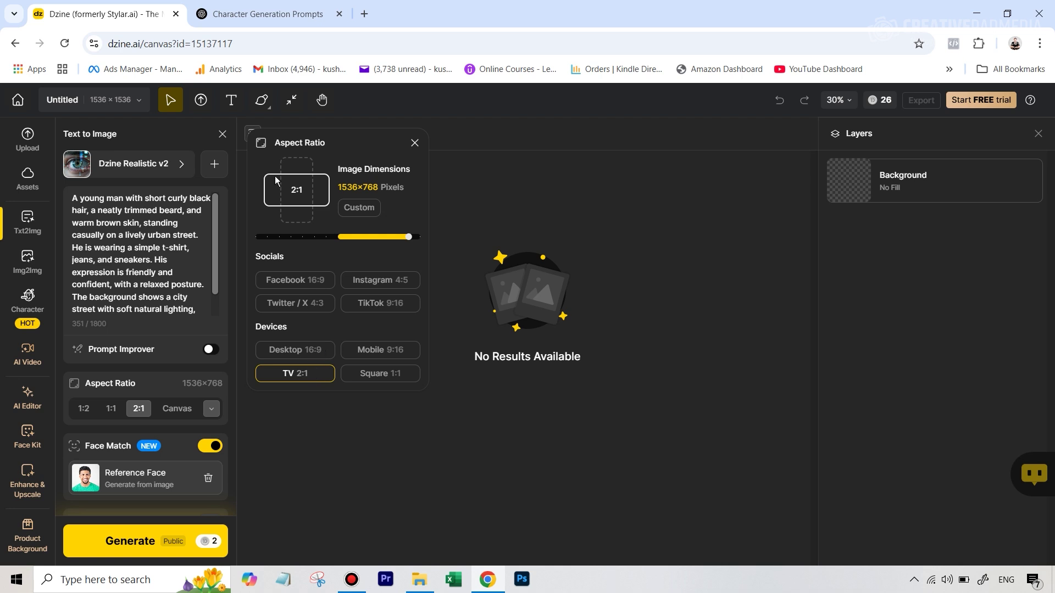
left_click(380, 373)
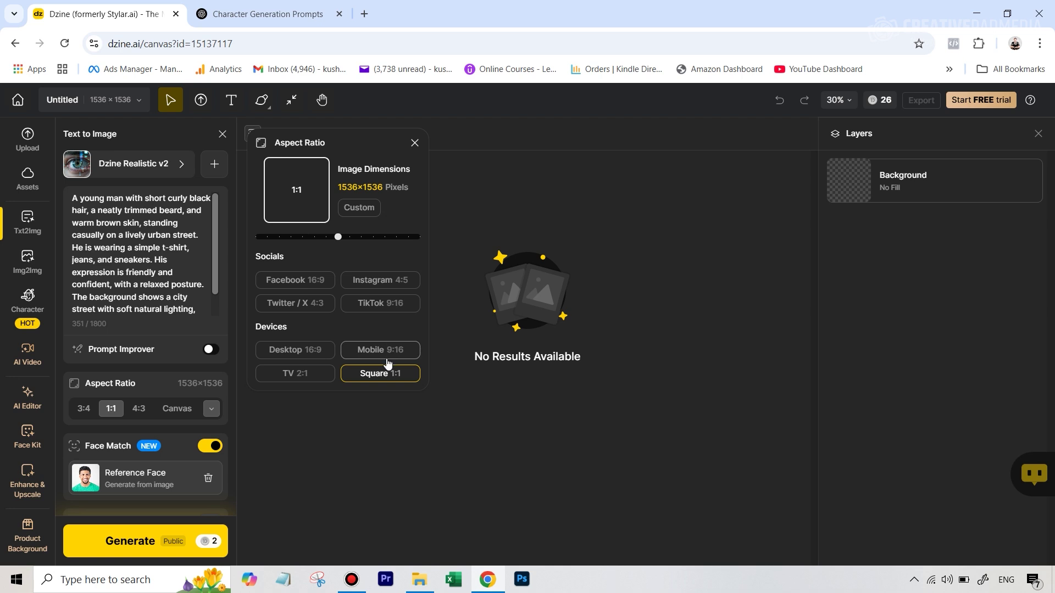
scroll(181, 467, "down", 2)
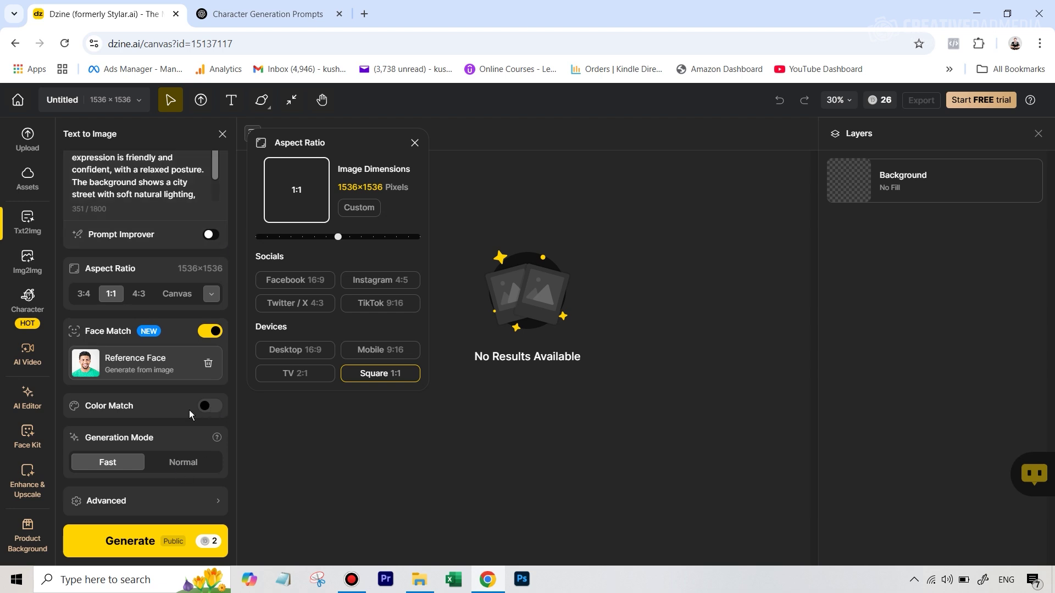
left_click(182, 463)
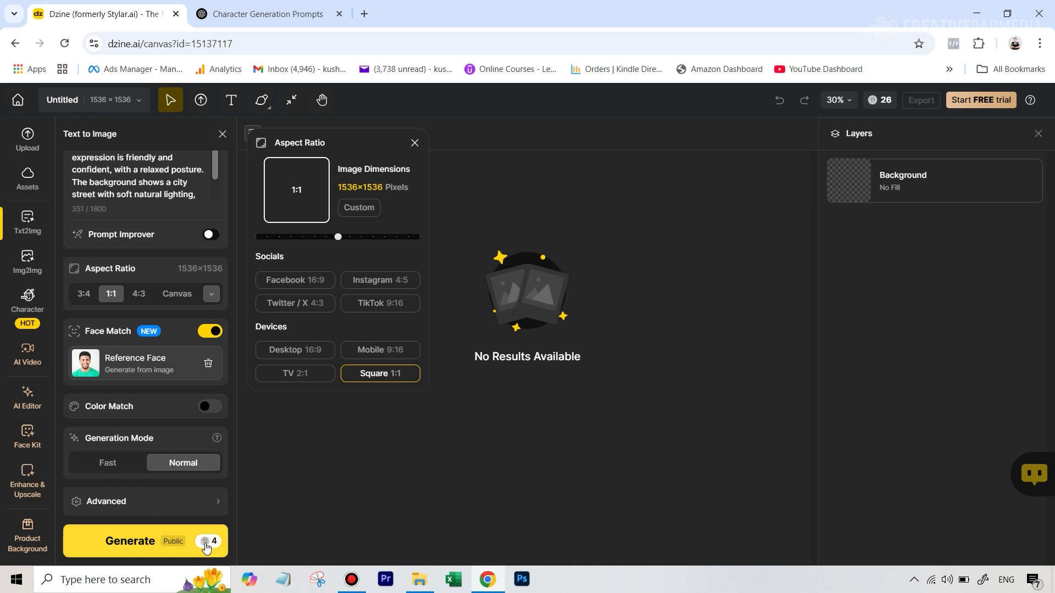
Generate the street-scene images and bring up download options for the first result.
left_click(106, 544)
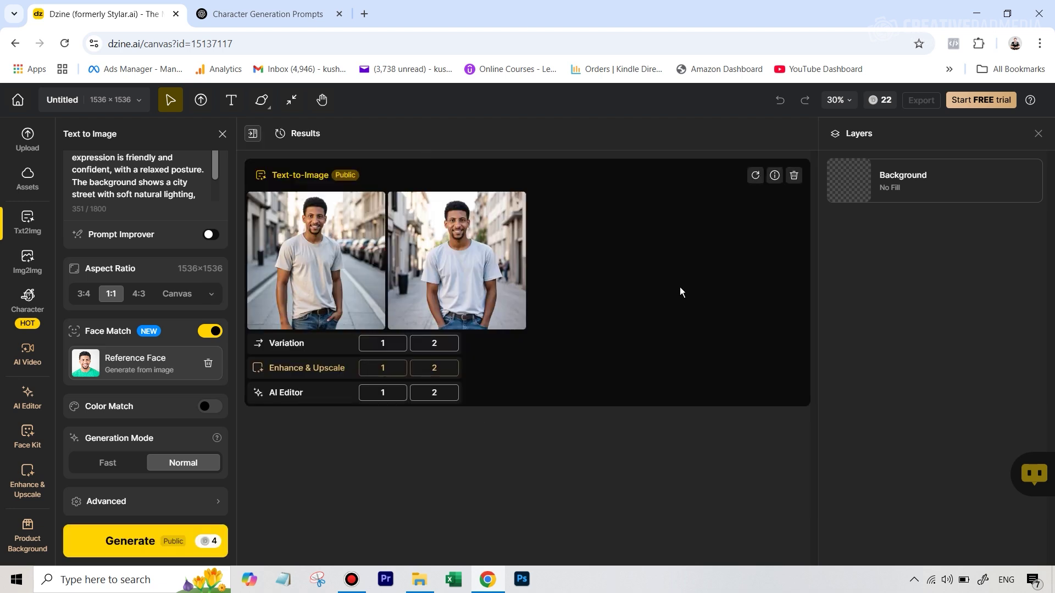
left_click(325, 224)
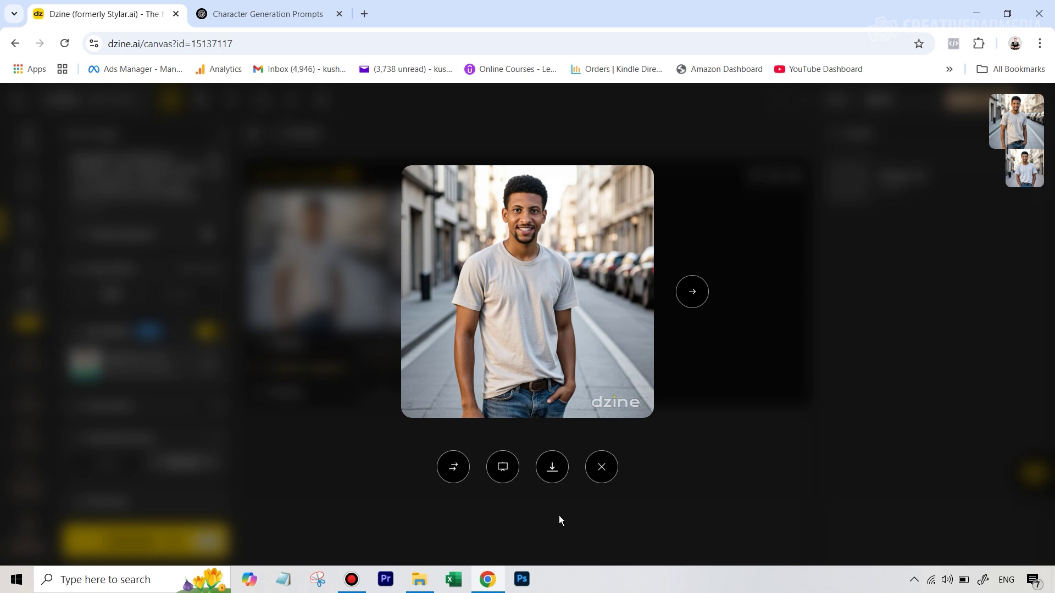
left_click(551, 467)
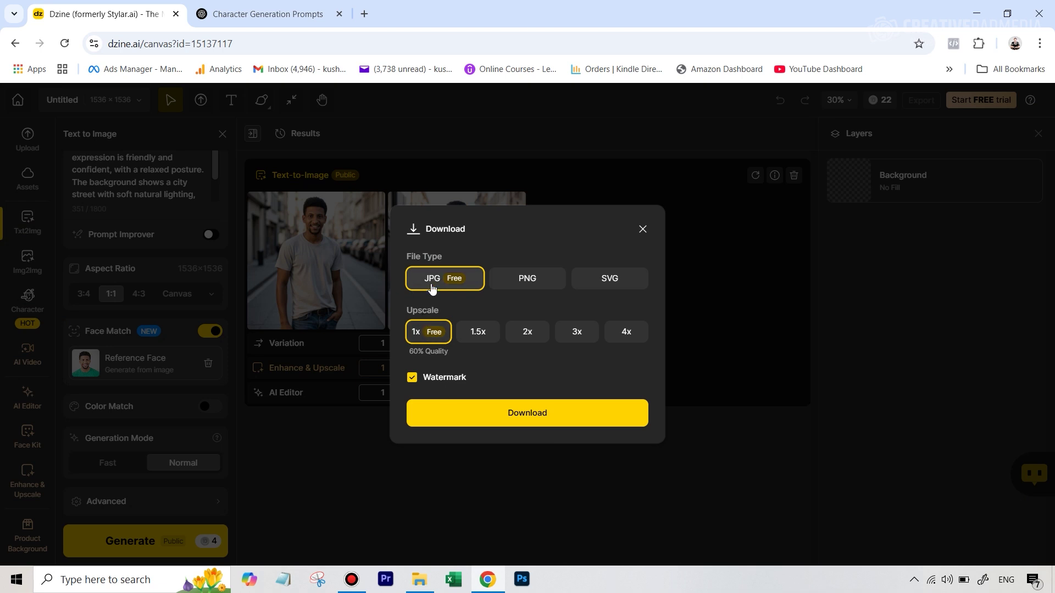
Download the first street image as a free watermarked JPG and close it in Photos.
left_click(507, 426)
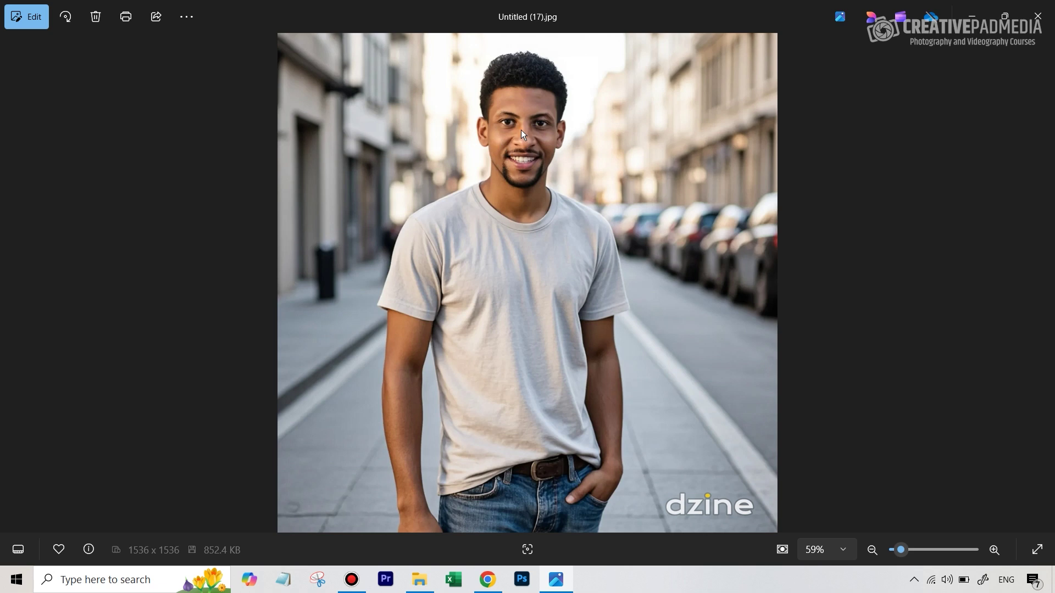
left_click(1038, 16)
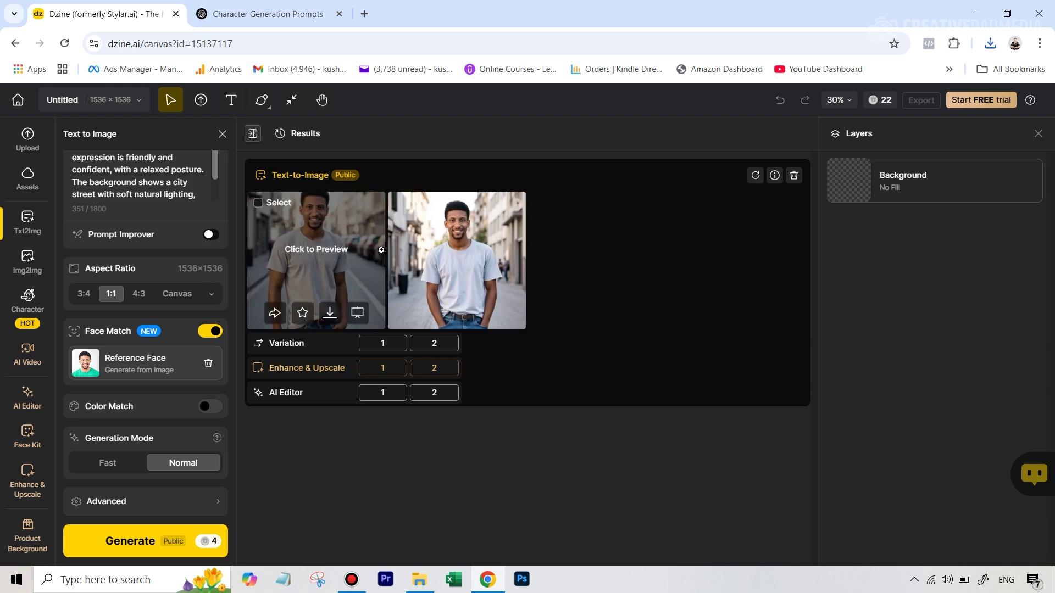
Read the corporate headshot prompt in ChatGPT, then return to the Dzine canvas.
left_click(286, 19)
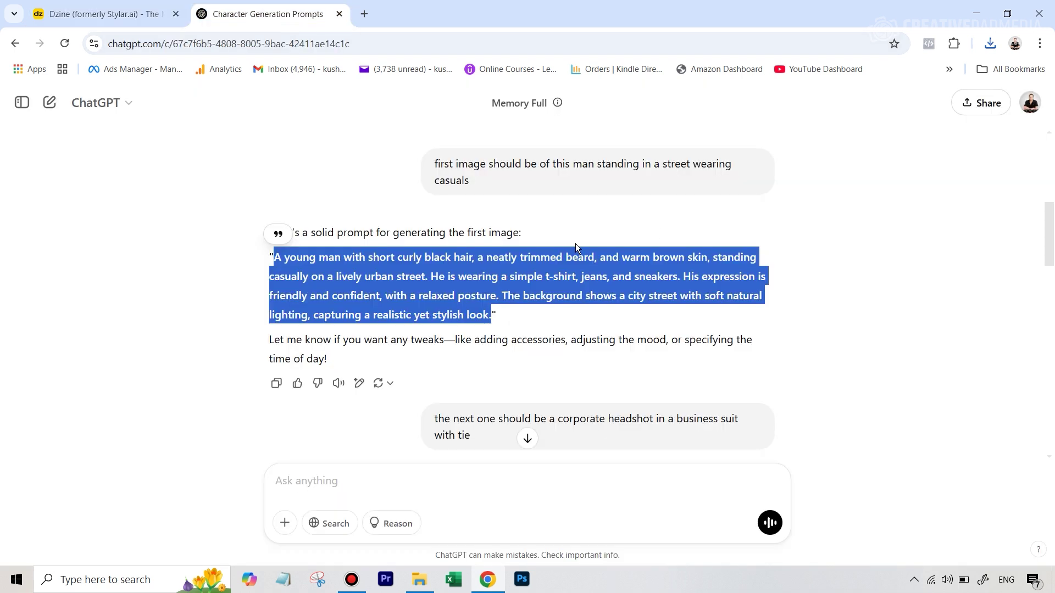
scroll(355, 270, "down", 4)
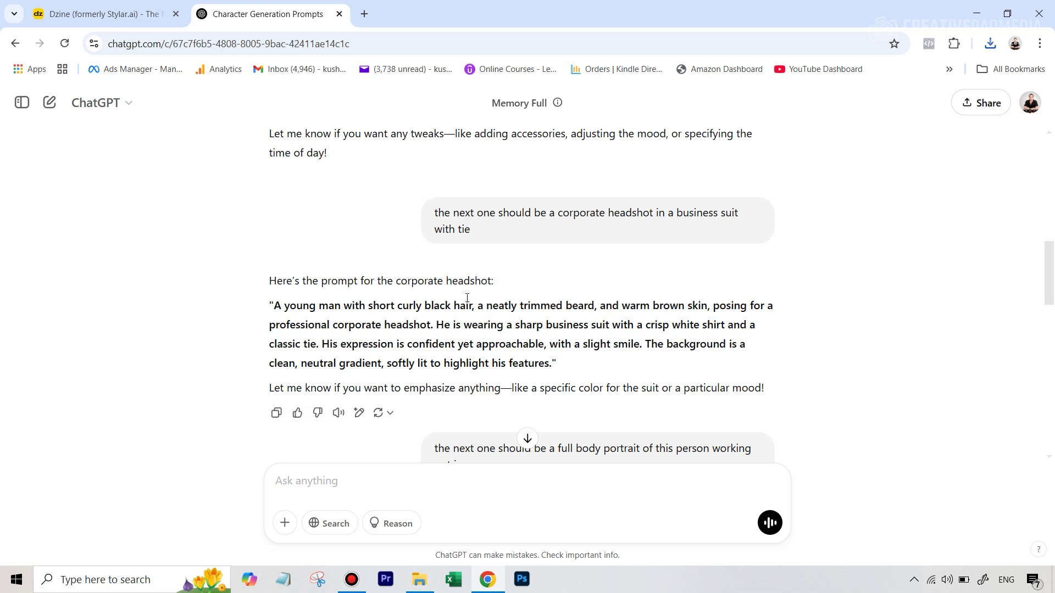
left_click(68, 15)
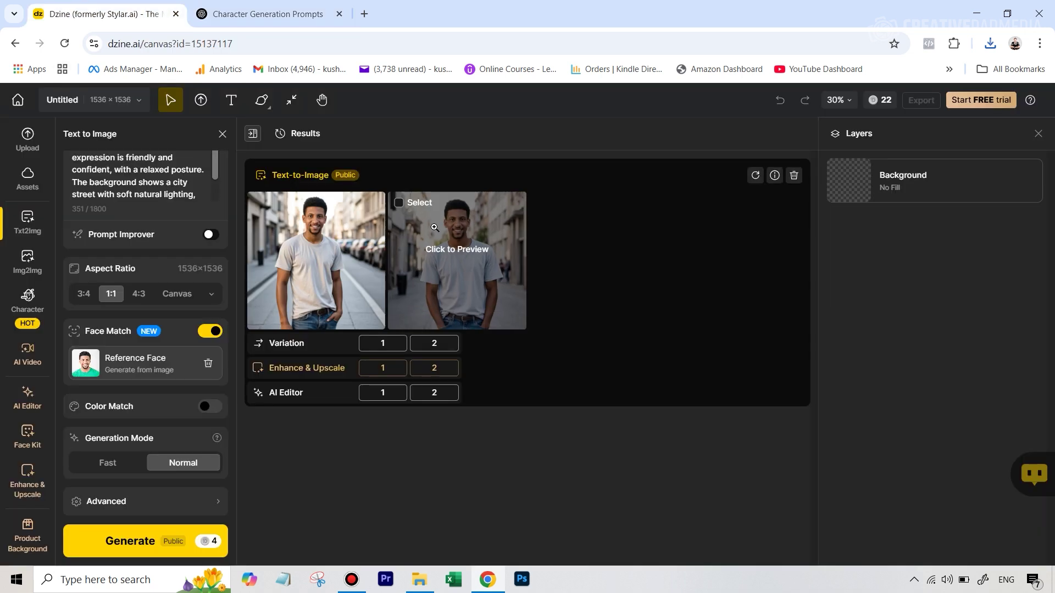
left_click(281, 13)
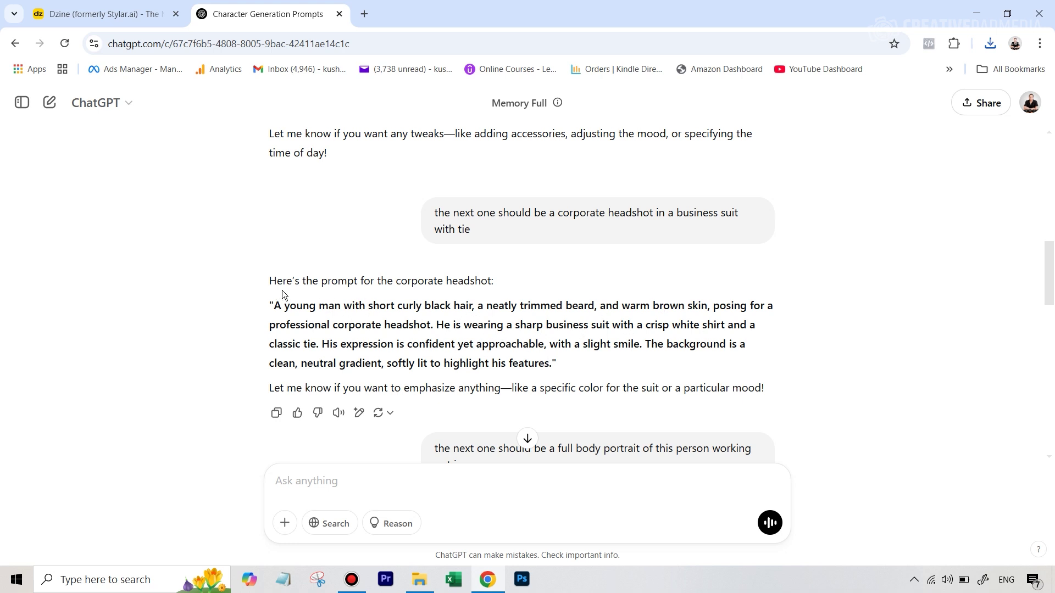
left_click(50, 16)
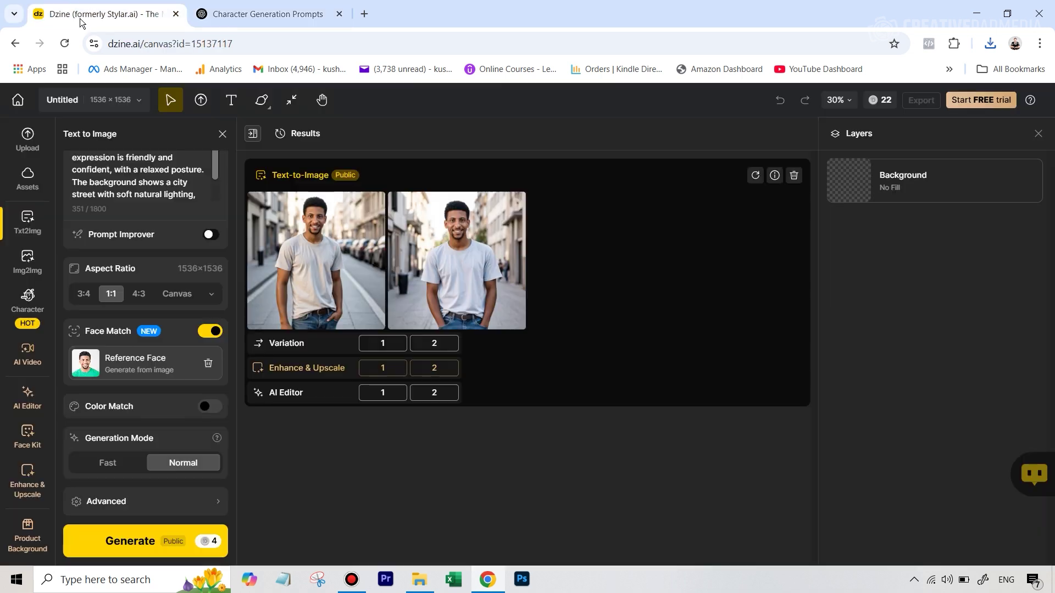
scroll(146, 238, "up", 5)
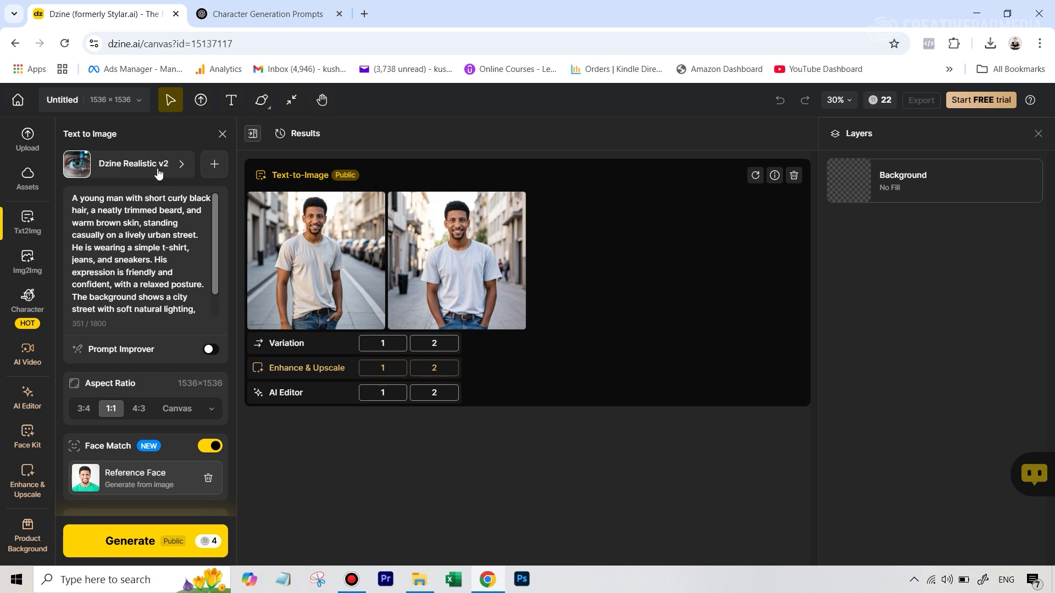
Scroll through the Text to Image panel to review its generation settings.
scroll(192, 411, "down", 1)
scroll(192, 411, "down", 1)
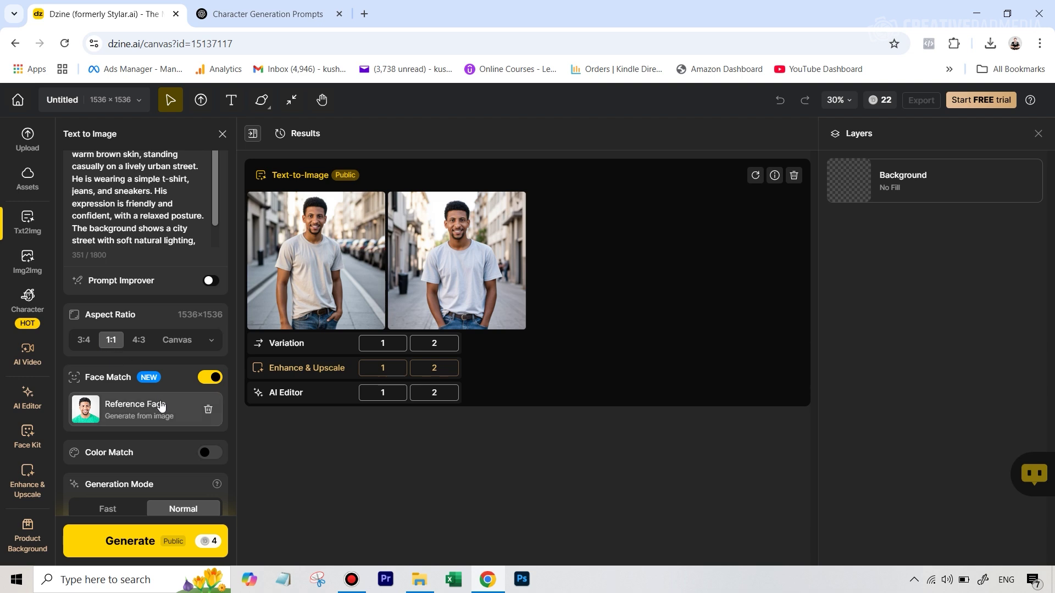
scroll(141, 414, "down", 1)
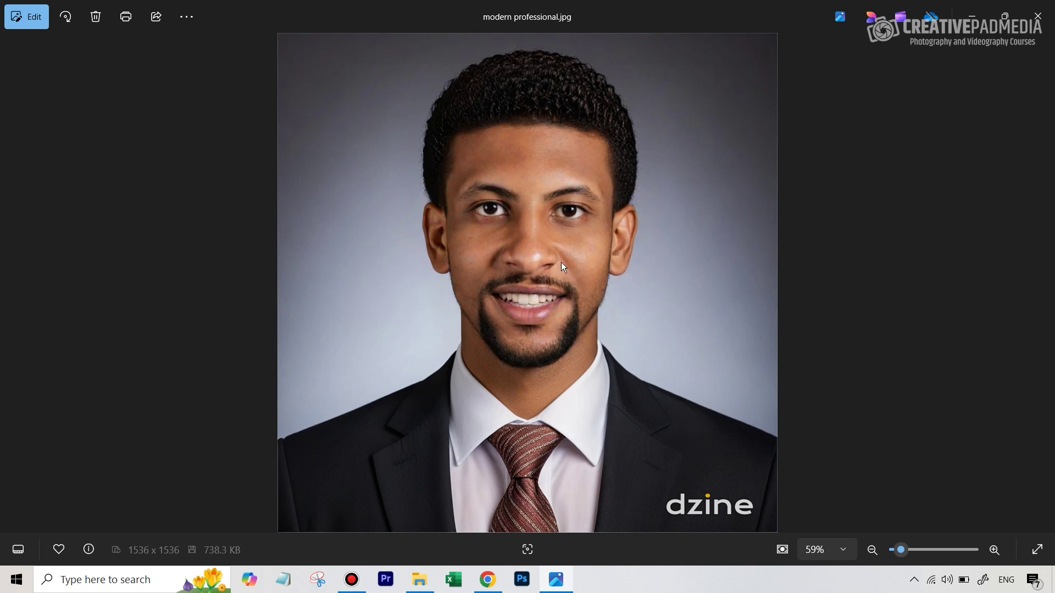
Close modern professional.jpg, view the upscaled face-swap headshot, then reopen modern professional.jpg.
left_click(1042, 23)
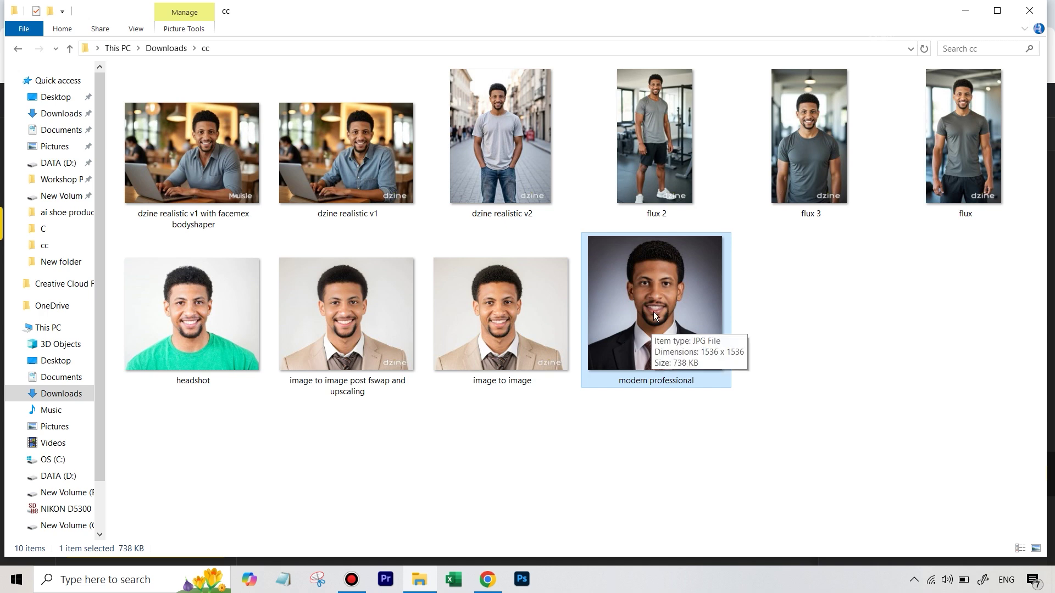
double_click(367, 325)
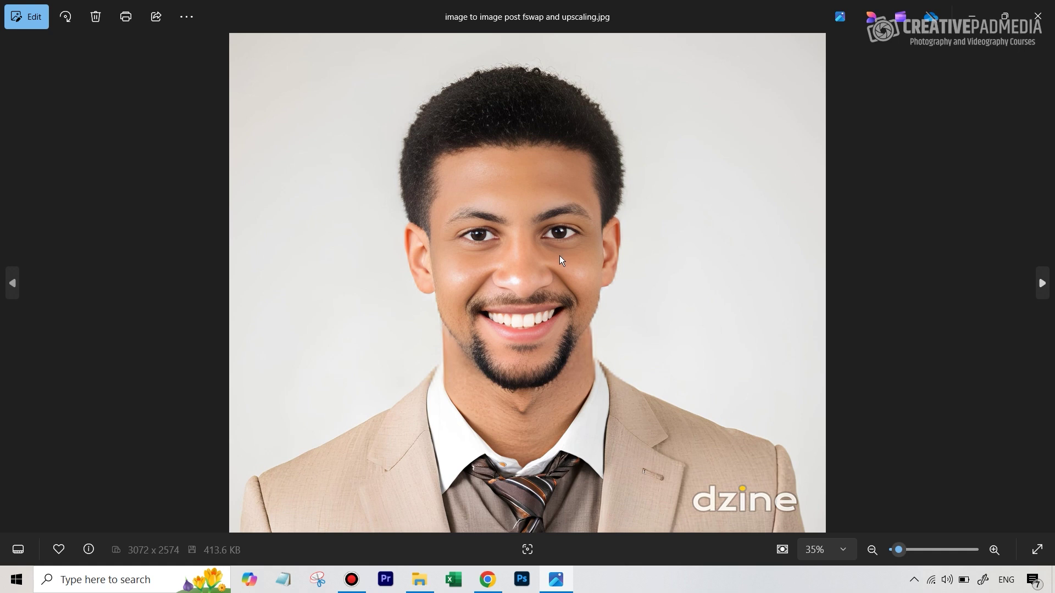
left_click(1038, 16)
double_click(666, 318)
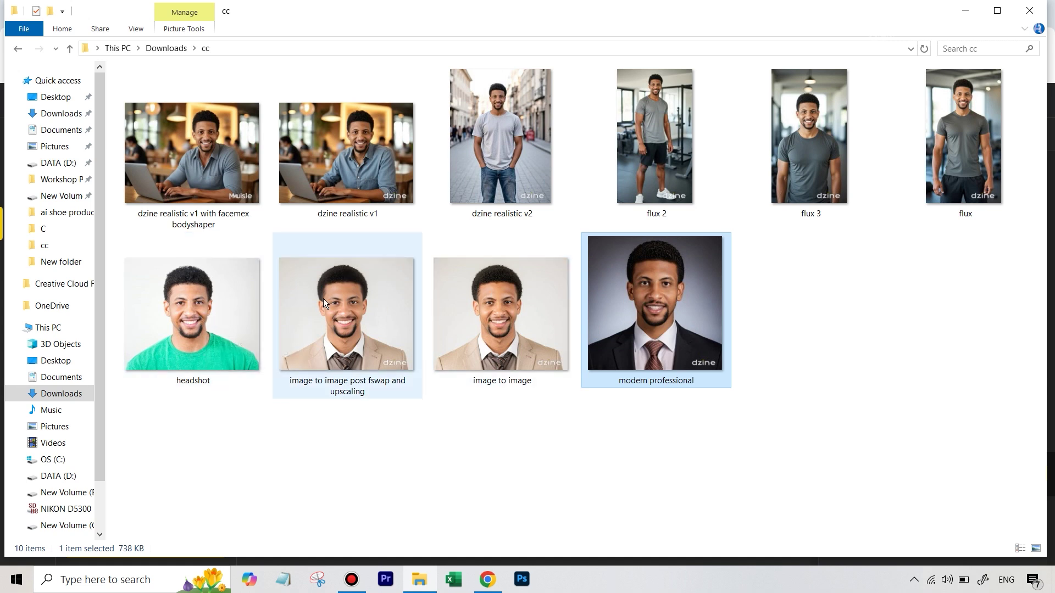
Start a new Image-to-Image canvas from the Dzine home page.
left_click(487, 581)
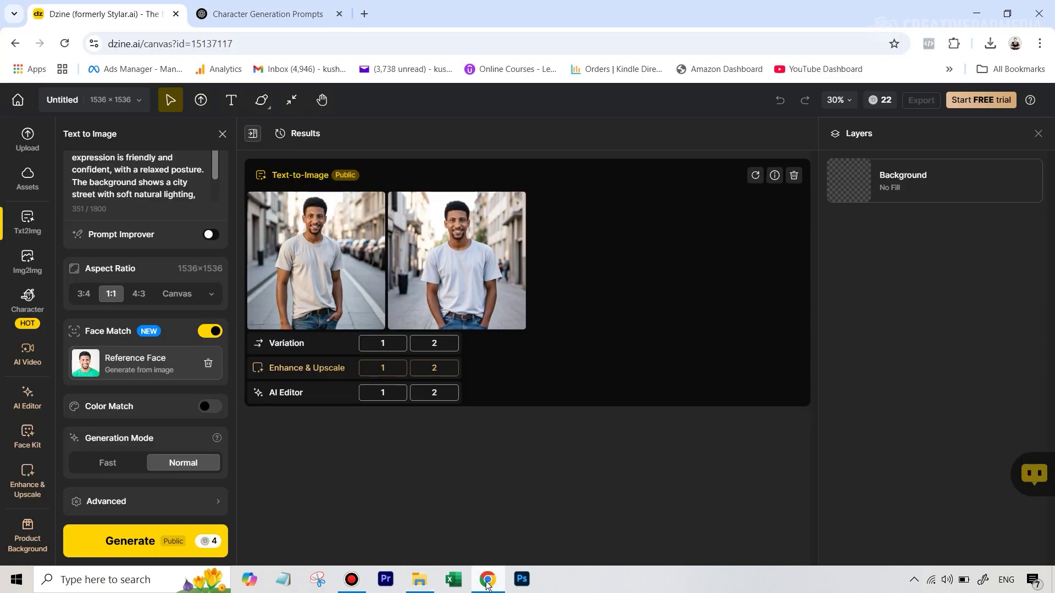
right_click(16, 107)
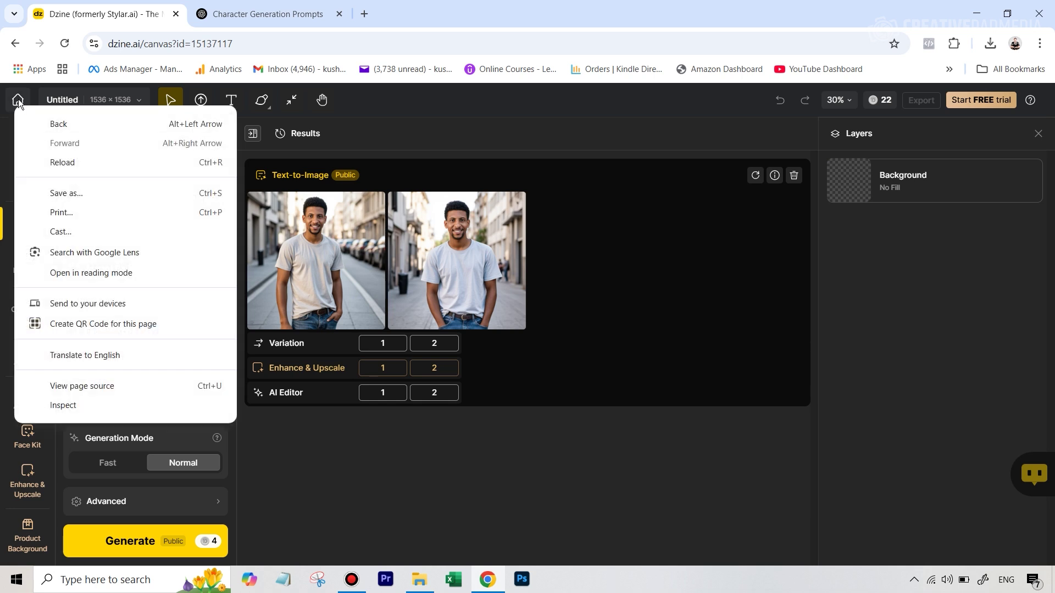
left_click(18, 103)
scroll(412, 296, "down", 3)
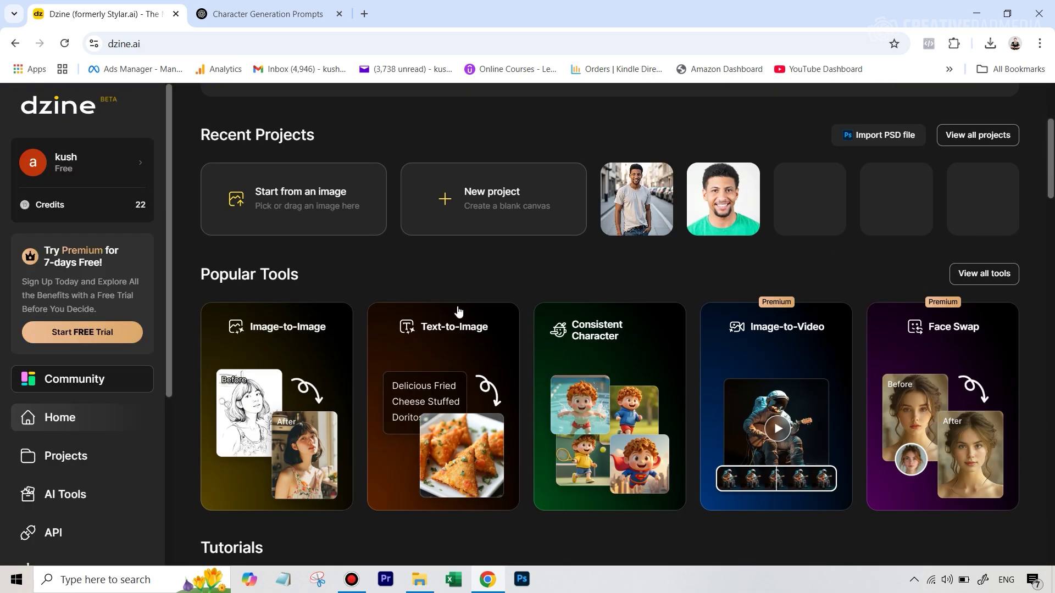
left_click(304, 337)
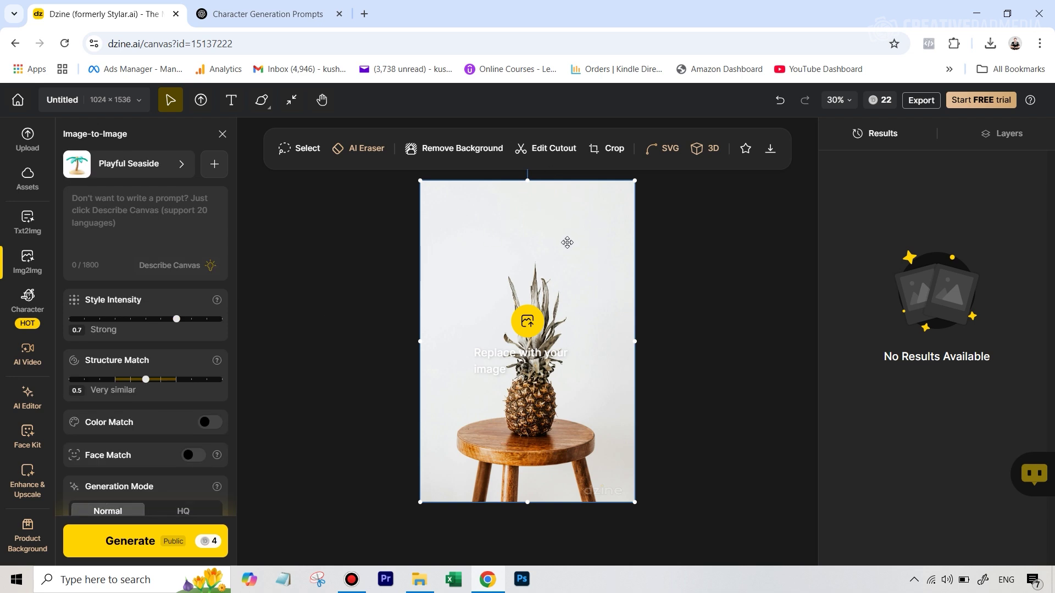
Replace the pineapple sample with the pasted green-shirt headshot and bring up the style library.
key("Delete")
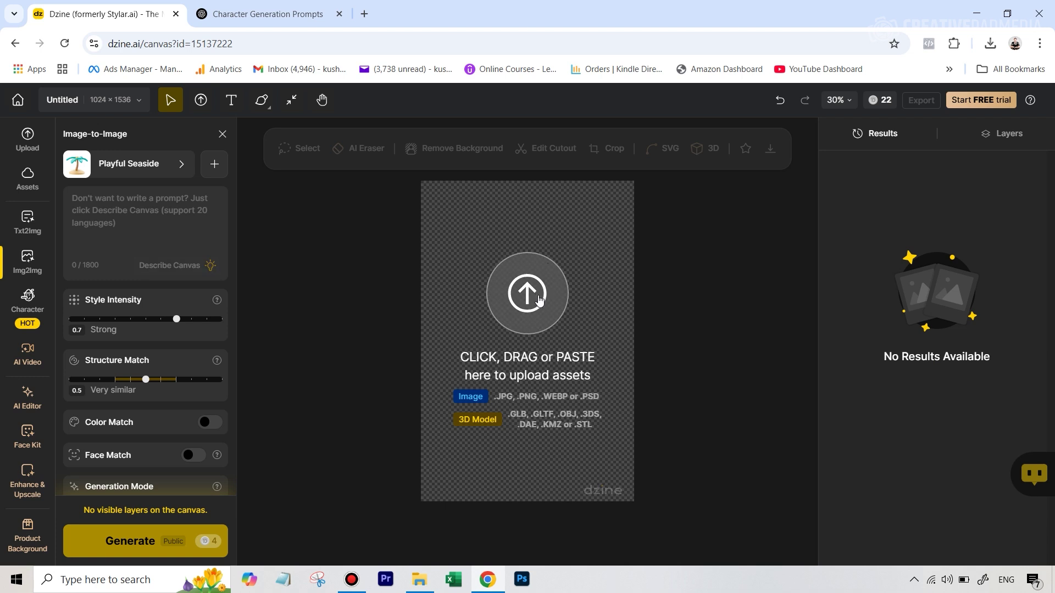
key("ctrl+v")
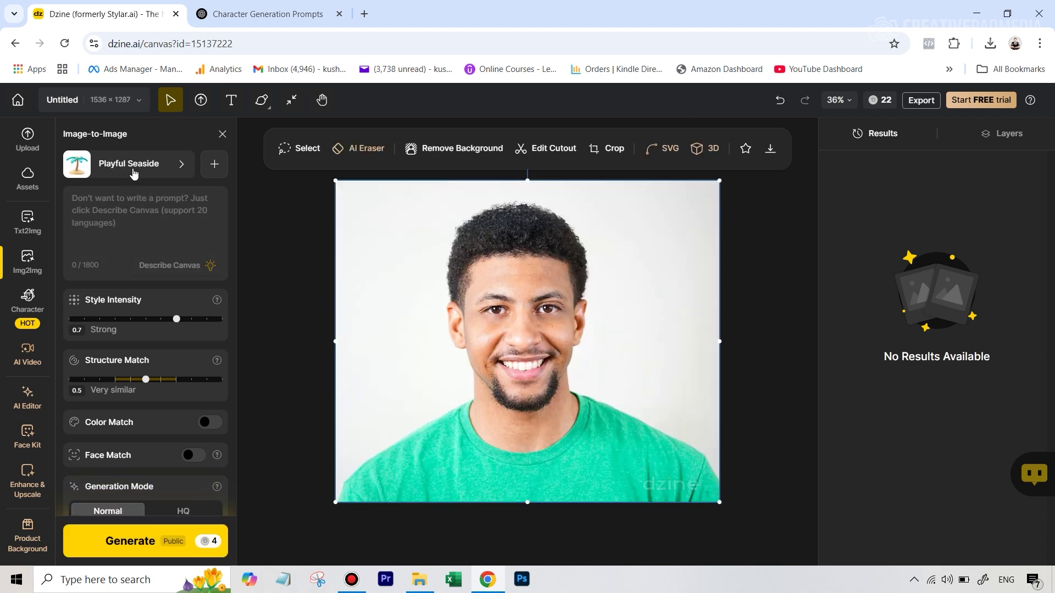
left_click(128, 168)
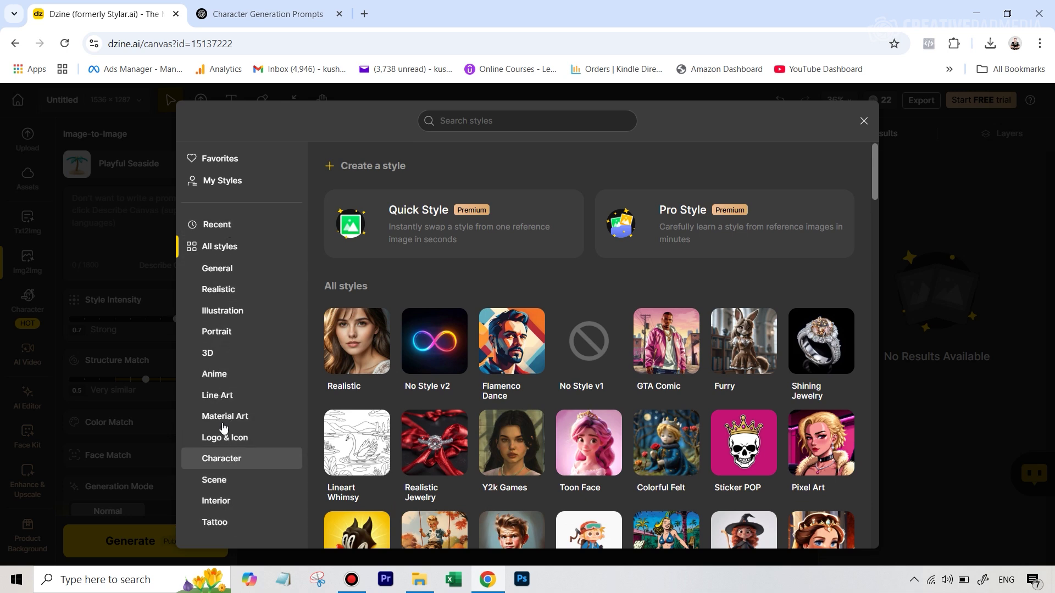
Pick the Portrait > Modern Professional style, glance at the Realistic styles, and close the library.
left_click(232, 342)
scroll(665, 406, "down", 5)
scroll(653, 419, "up", 3)
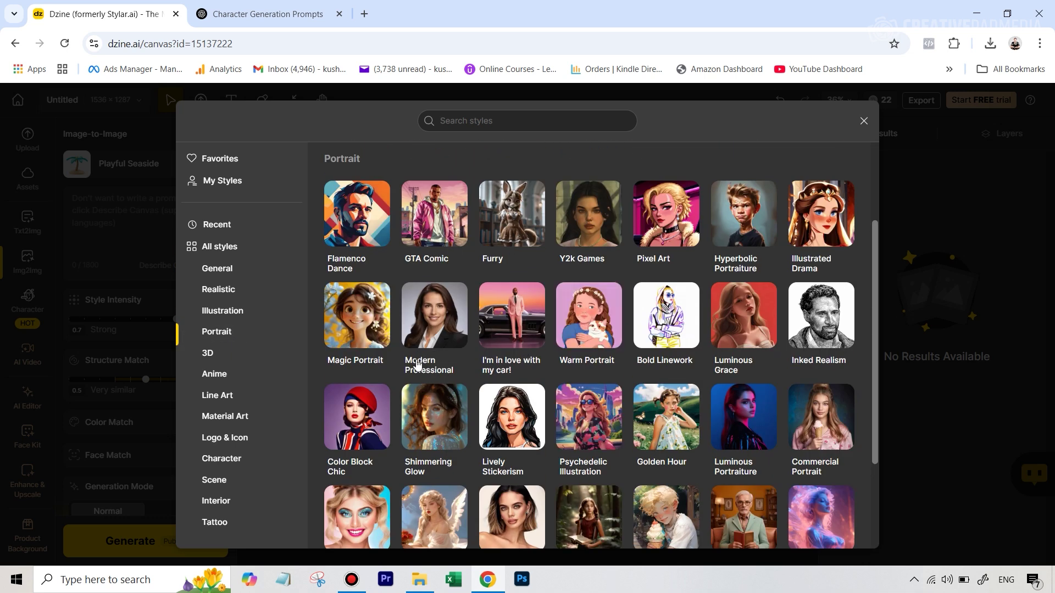
mouse_move(423, 343)
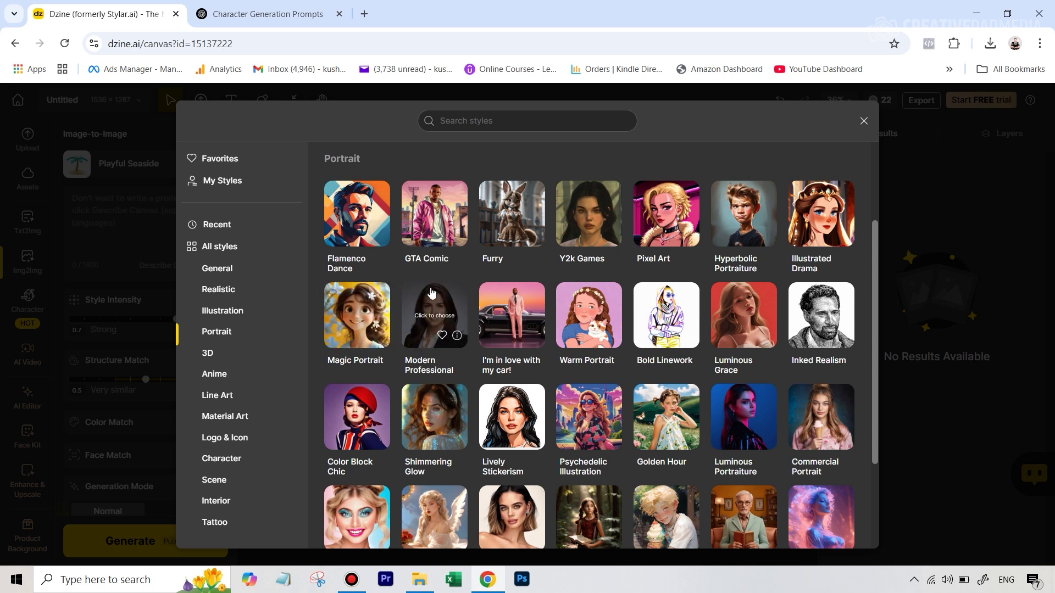
left_click(412, 333)
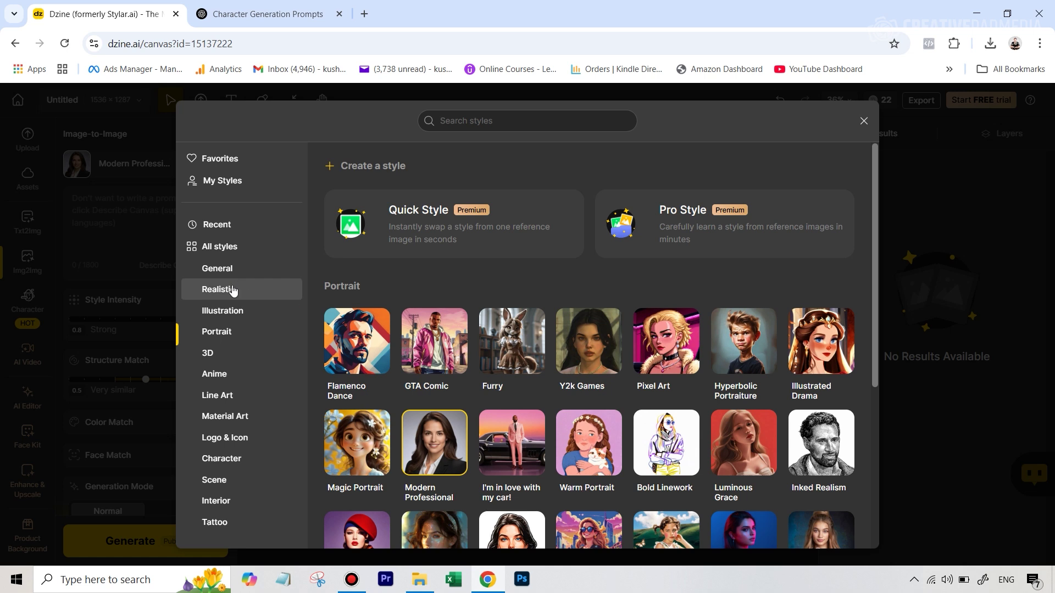
left_click(236, 296)
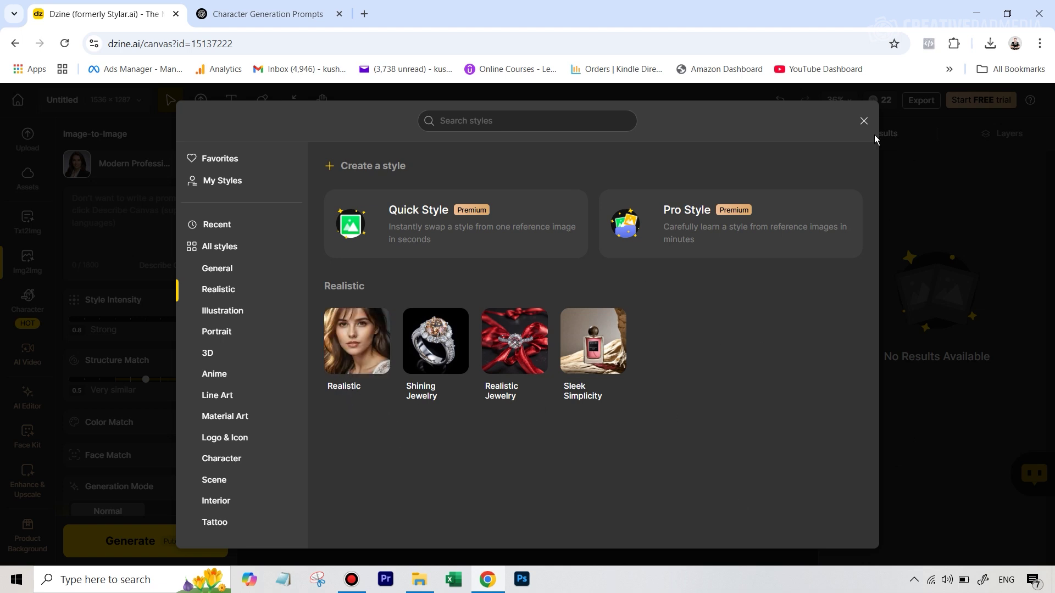
left_click(864, 122)
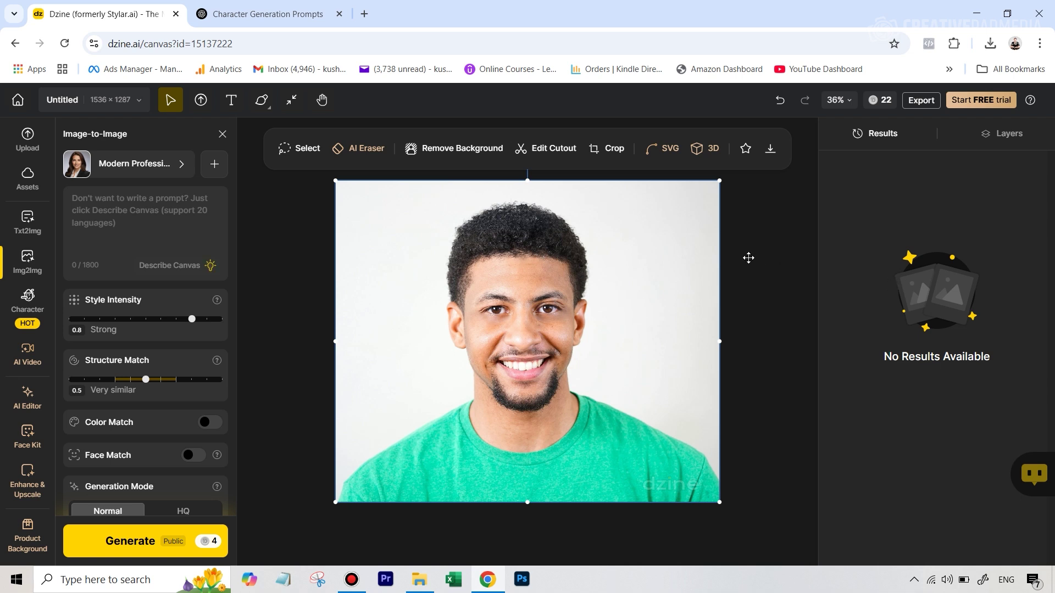
In Photos, compare the original headshot with the face-swapped upscaled image, then close the viewer.
left_click(419, 580)
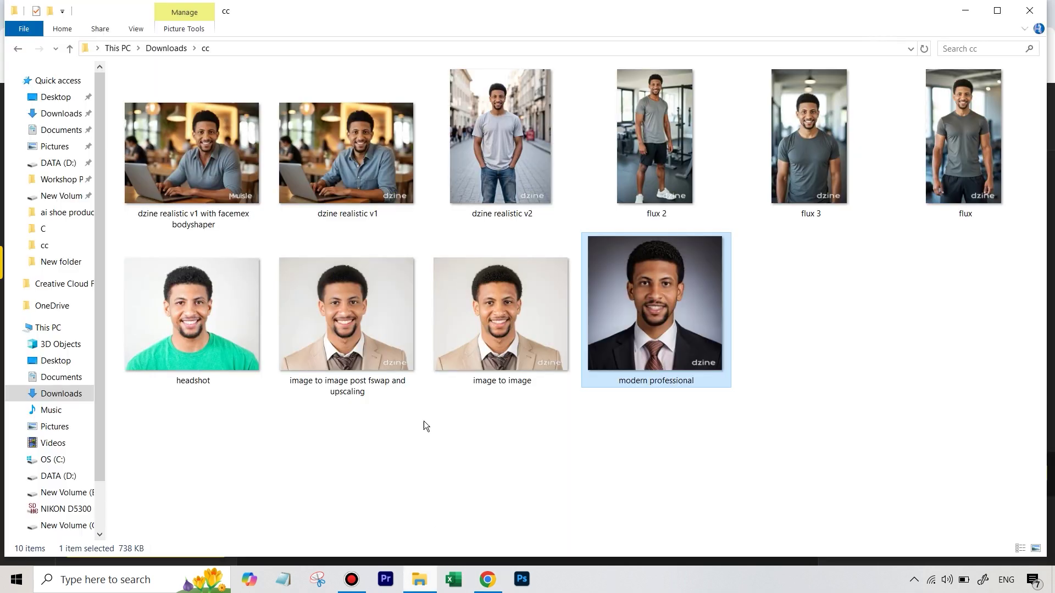
double_click(514, 313)
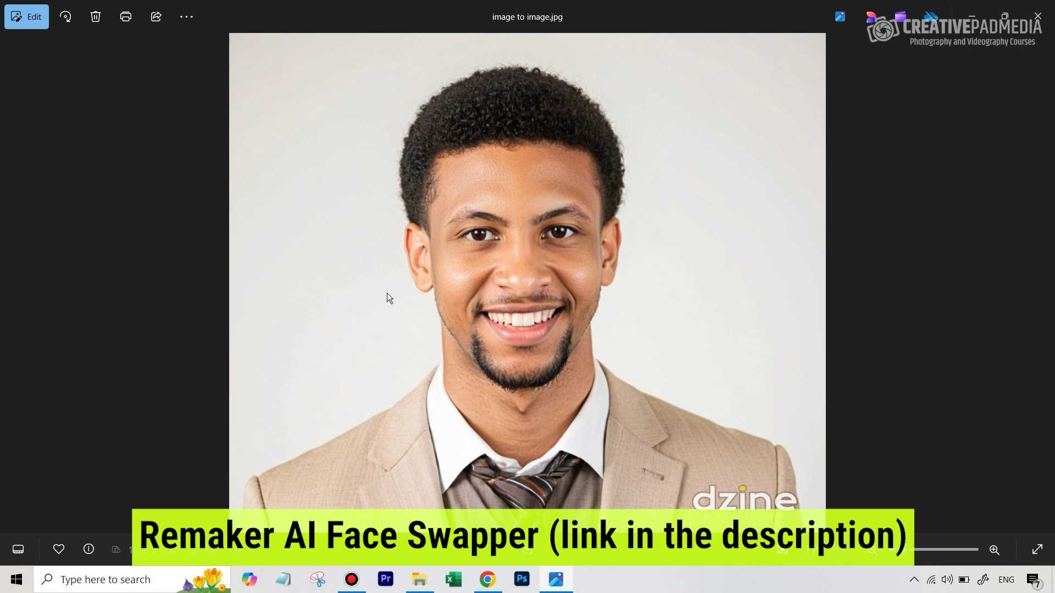
key("Right")
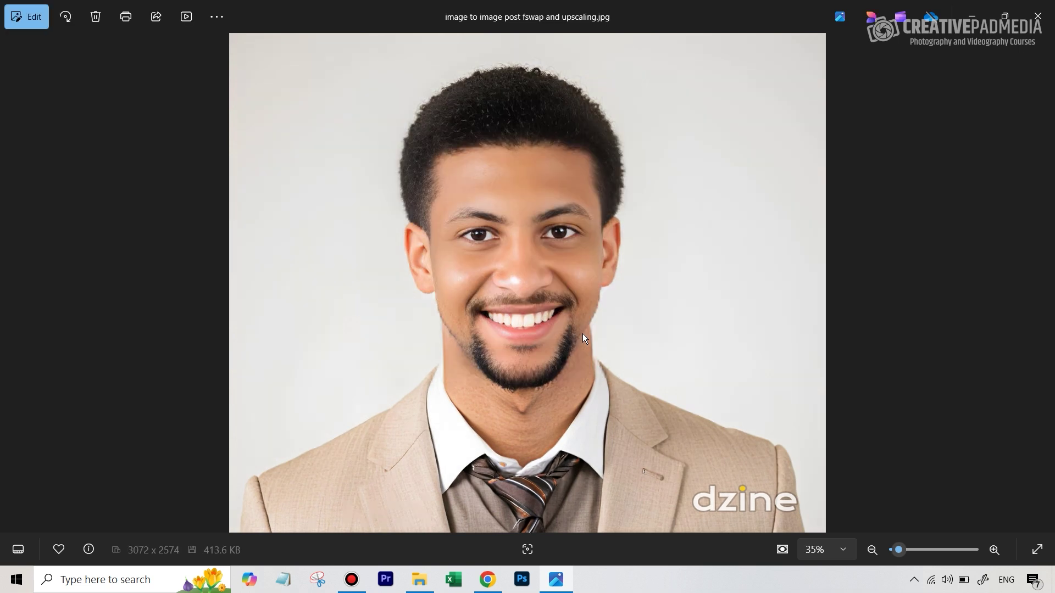
key("Left")
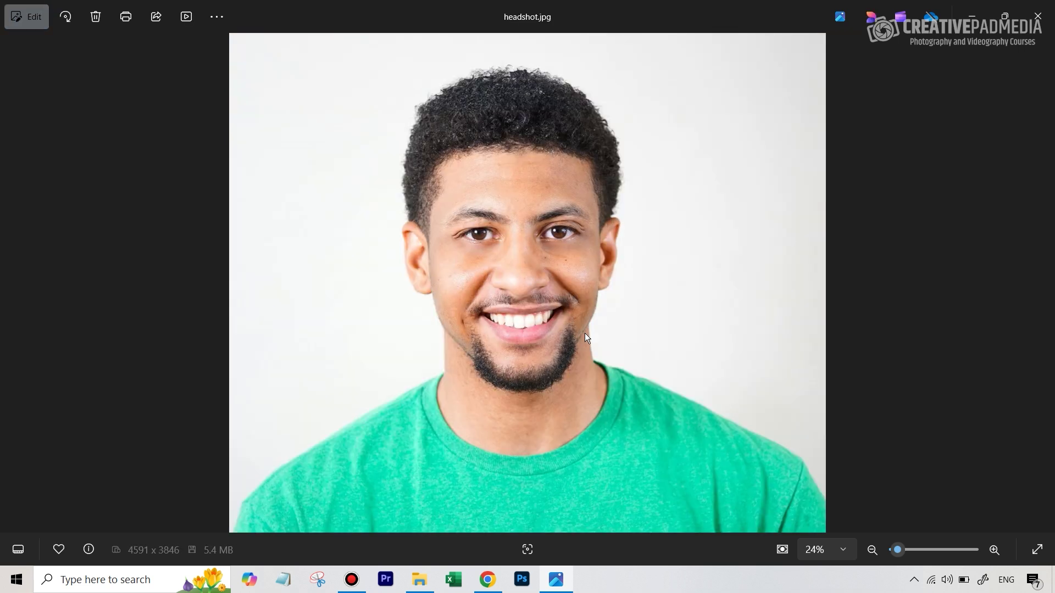
key("Right")
key("Left")
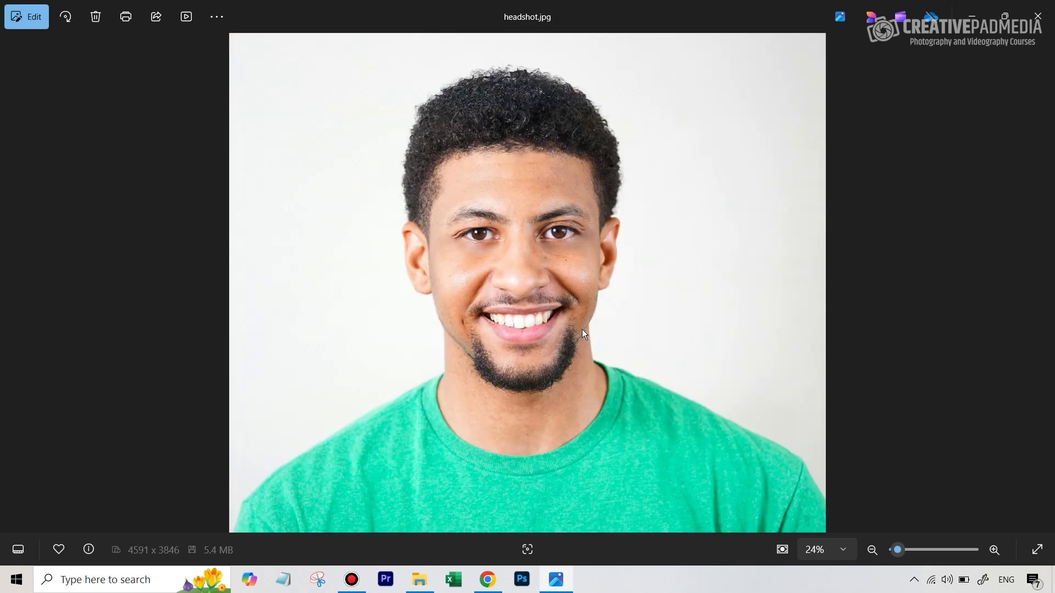
key("Right")
key("Left")
key("Left")
key("Left")
key("Left")
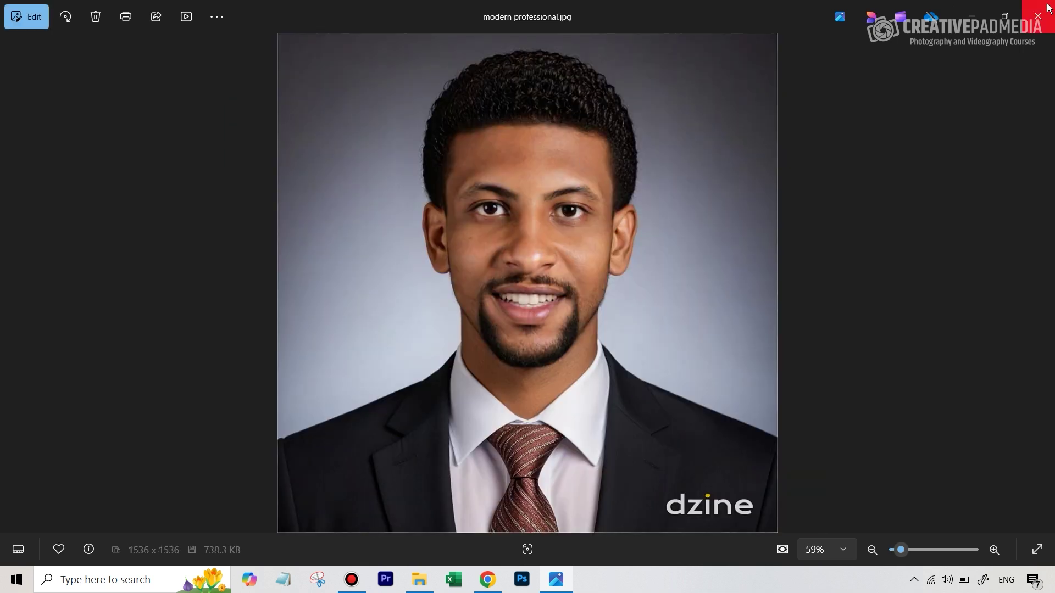
left_click(1038, 16)
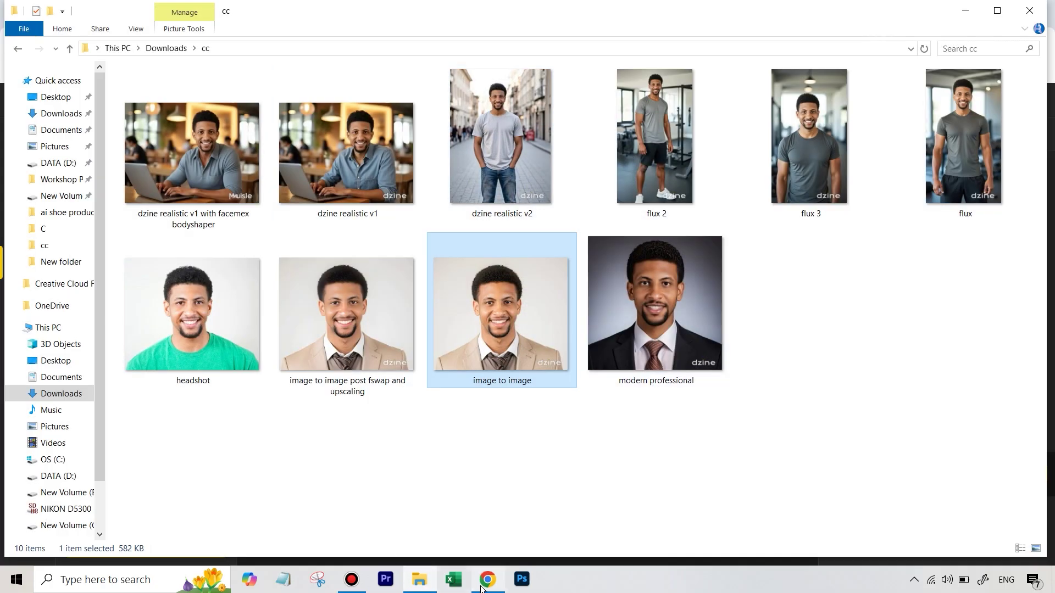
mouse_move(491, 584)
Bring up the Character Generation Prompts chat and scroll to the gym portrait prompt.
left_click(487, 580)
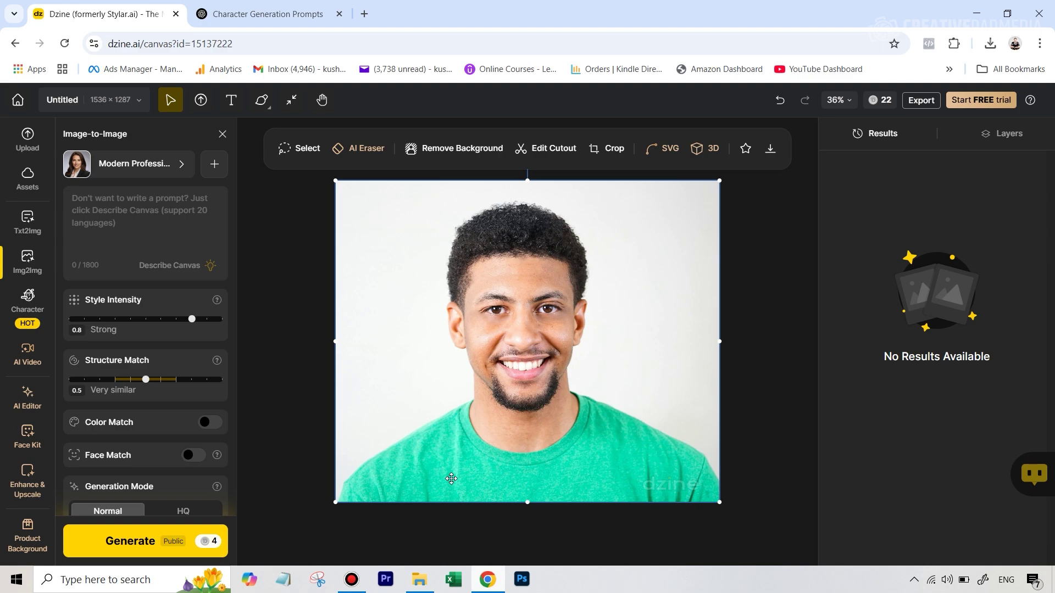
left_click(268, 13)
scroll(435, 252, "down", 4)
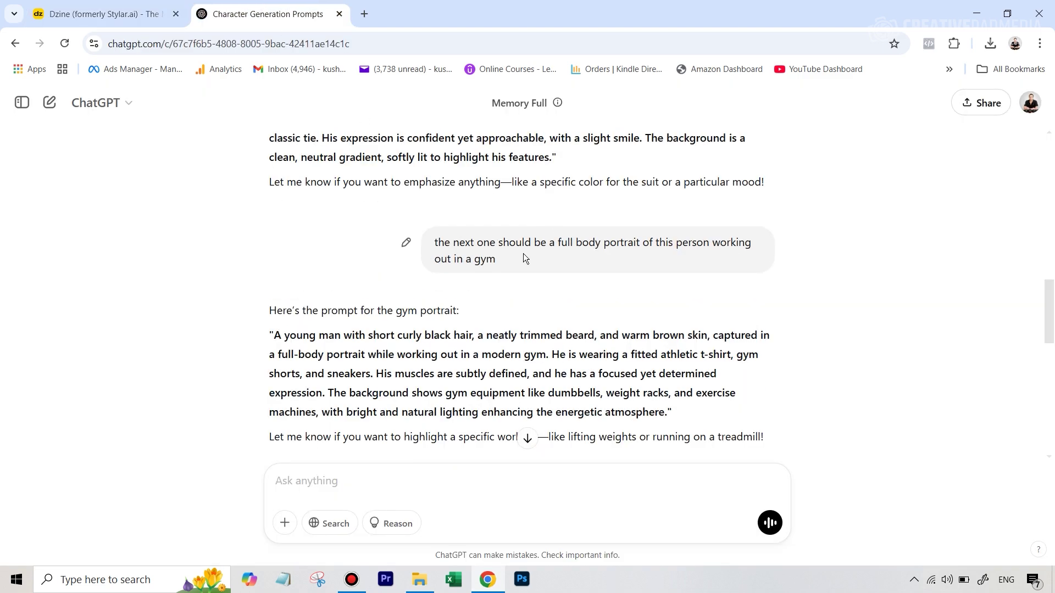
scroll(528, 296, "down", 3)
scroll(526, 181, "up", 3)
scroll(531, 301, "down", 1)
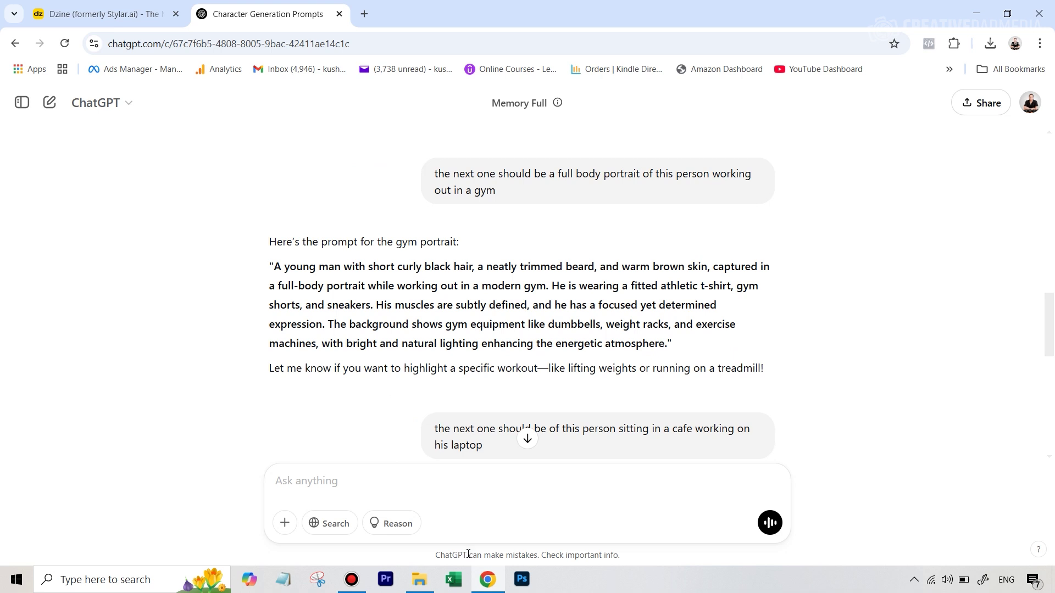
mouse_move(494, 591)
Start a new Text-to-Image project from the Dzine home page.
left_click(488, 580)
left_click(490, 582)
left_click(104, 17)
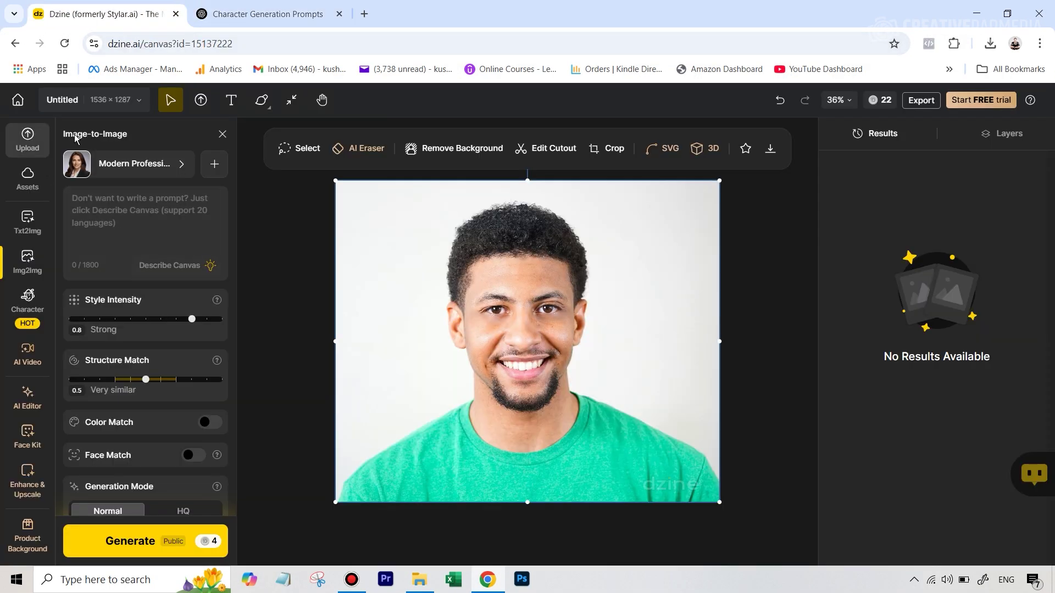
left_click(18, 100)
scroll(483, 314, "down", 2)
scroll(484, 313, "down", 7)
scroll(530, 329, "up", 6)
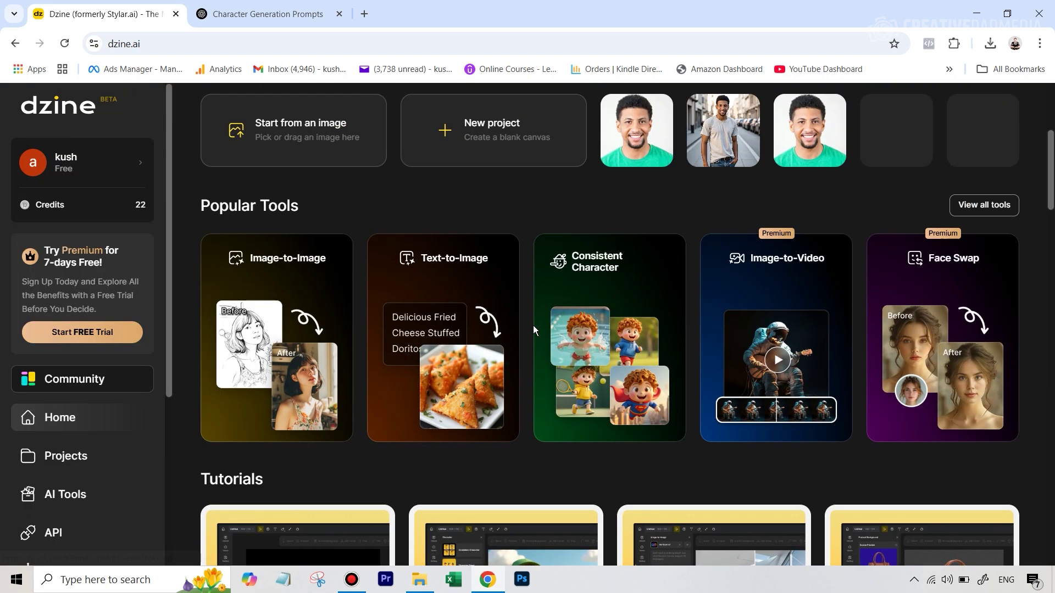
left_click(432, 266)
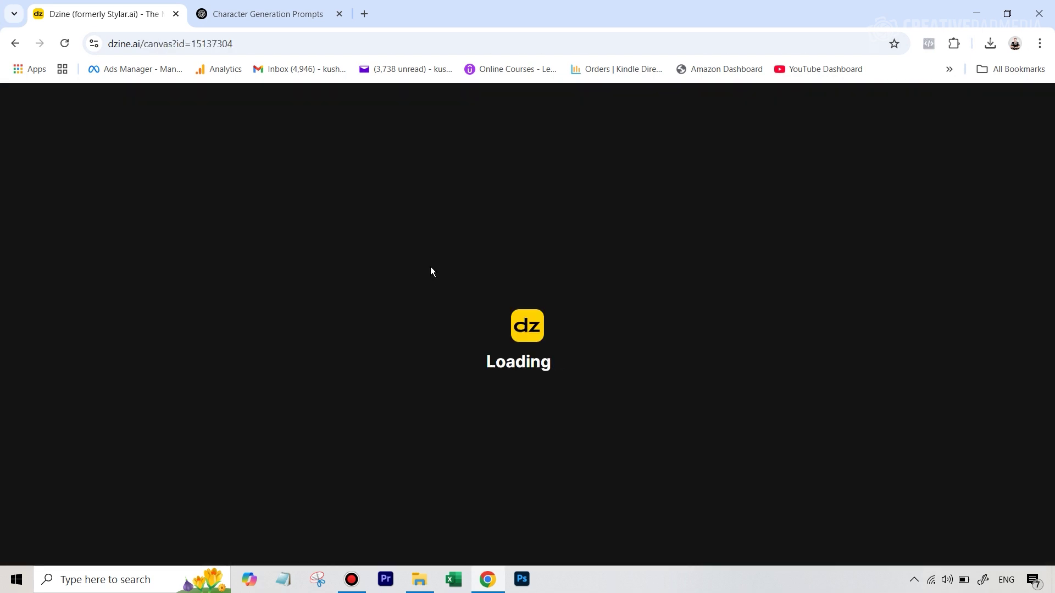
Copy the gym portrait prompt from ChatGPT and paste it over the old perfume prompt.
left_click(283, 16)
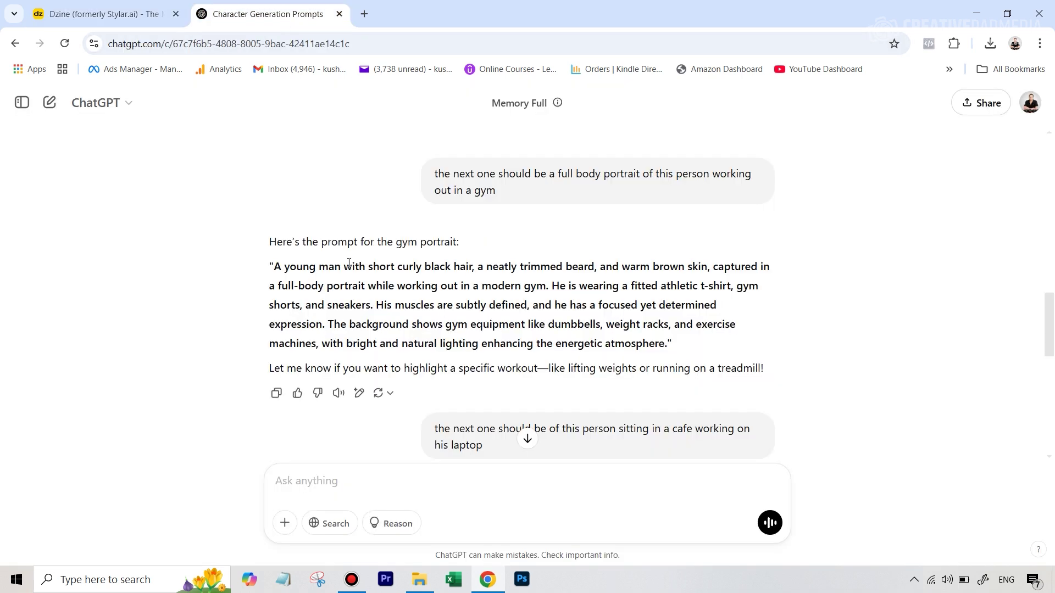
left_click_drag(273, 261, 668, 343)
right_click(650, 306)
left_click(675, 323)
left_click(104, 14)
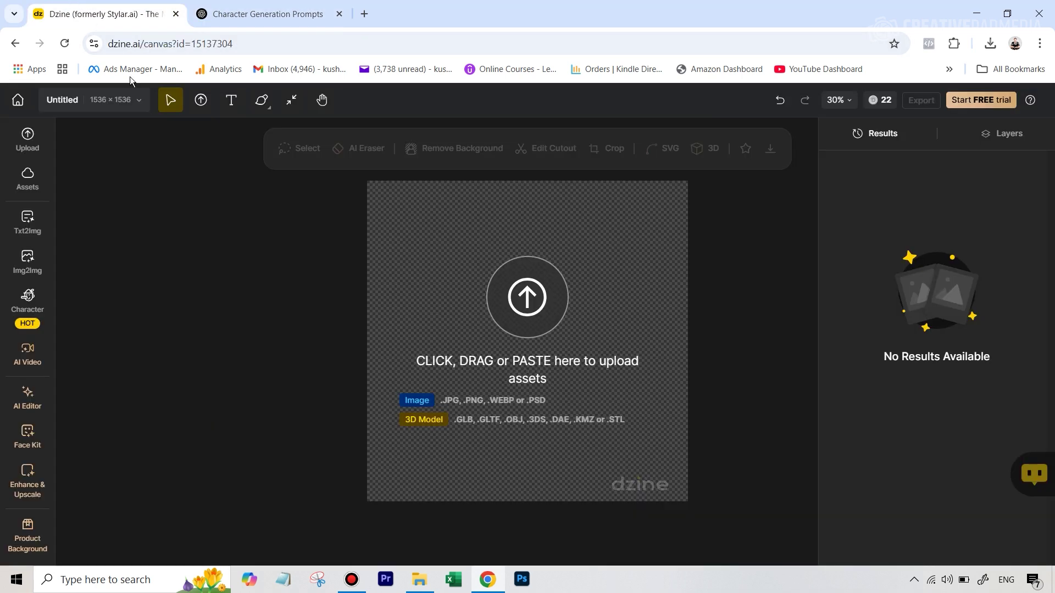
left_click(189, 282)
key("ctrl+a")
key("ctrl+v")
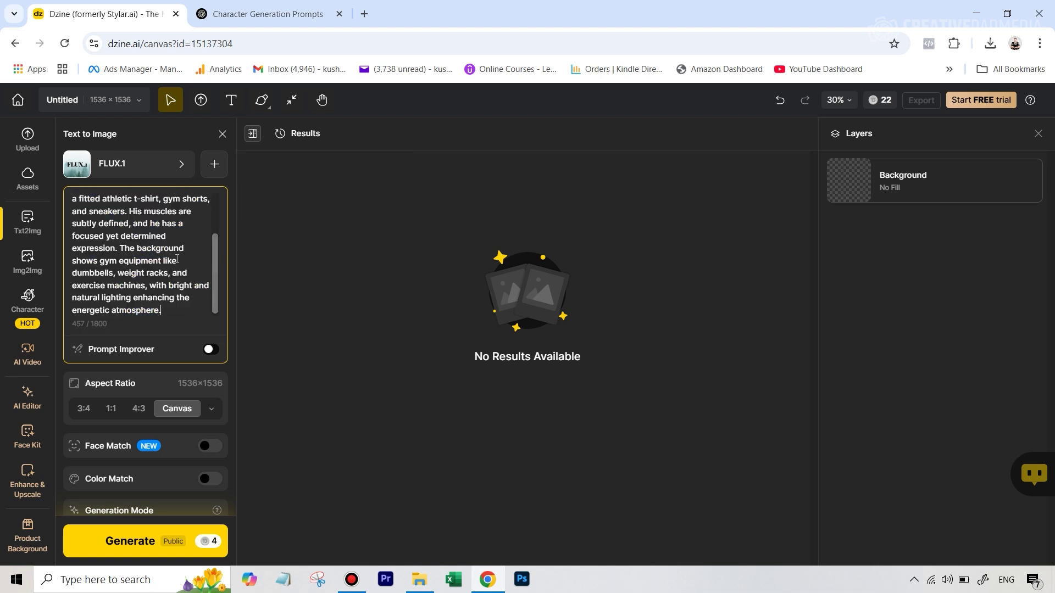
Edit the prompt to open with 'full body portrait' and ask for 'white' sneakers.
scroll(177, 259, "up", 3)
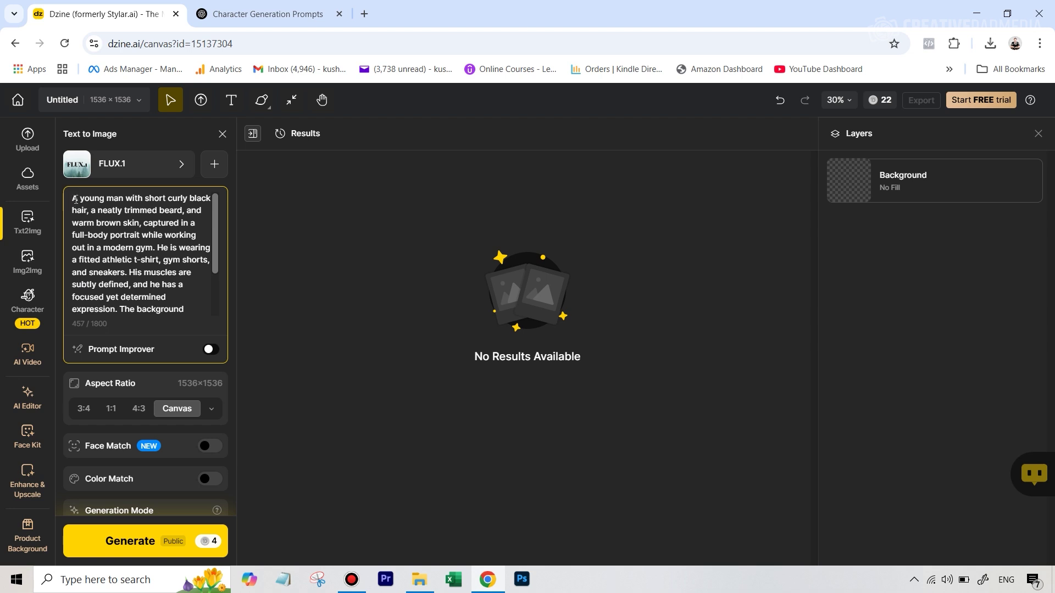
type("ful")
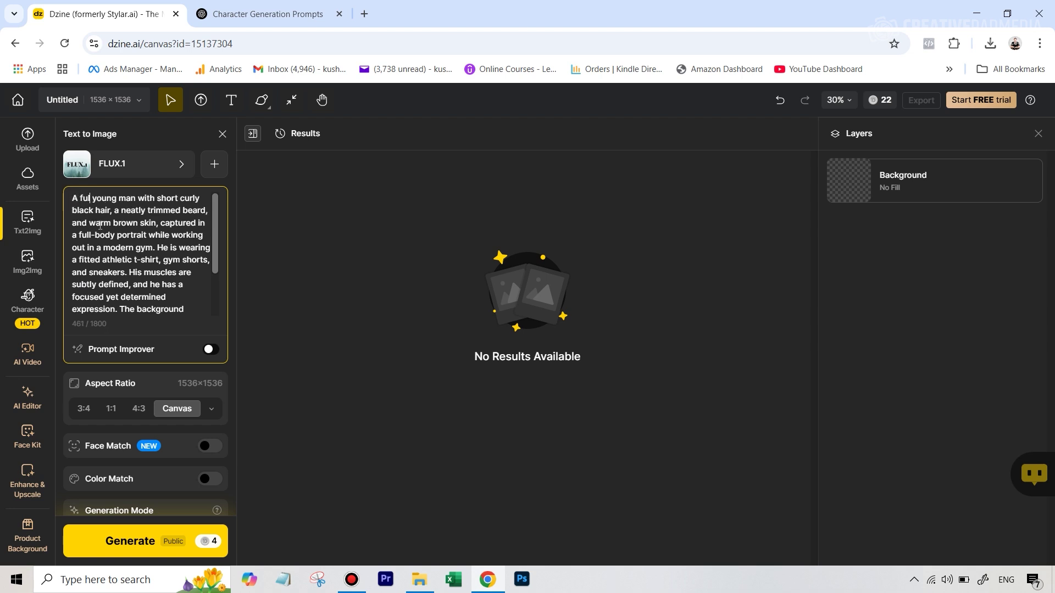
type("l body p")
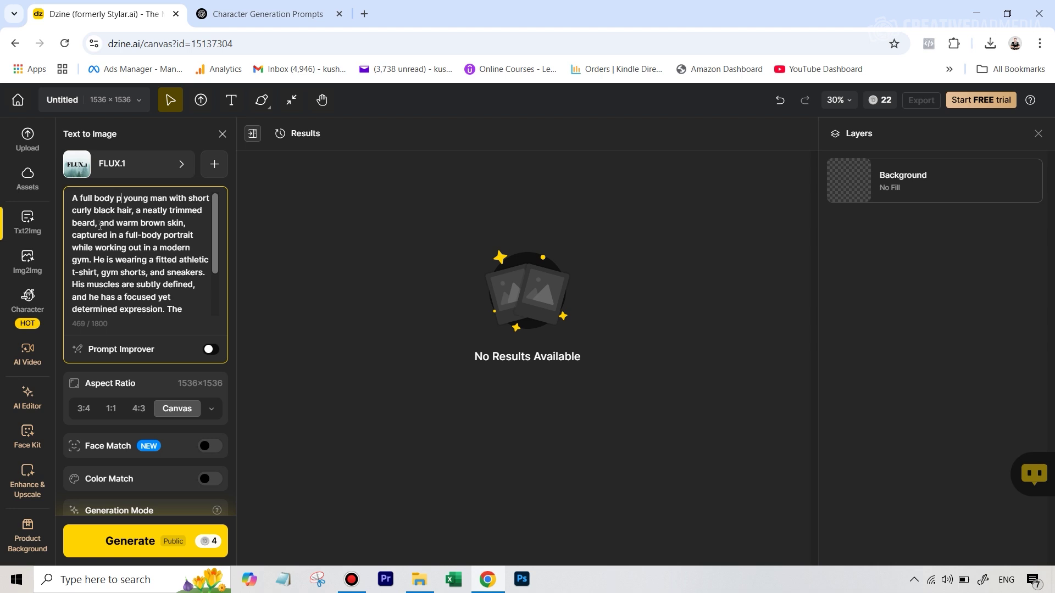
type("ortrait")
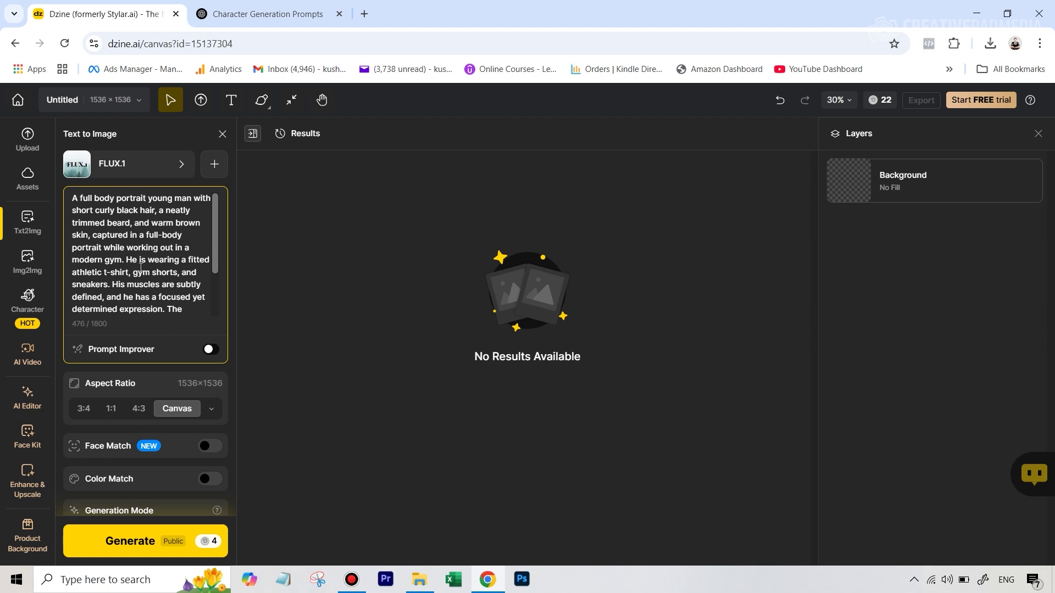
scroll(142, 266, "down", 3)
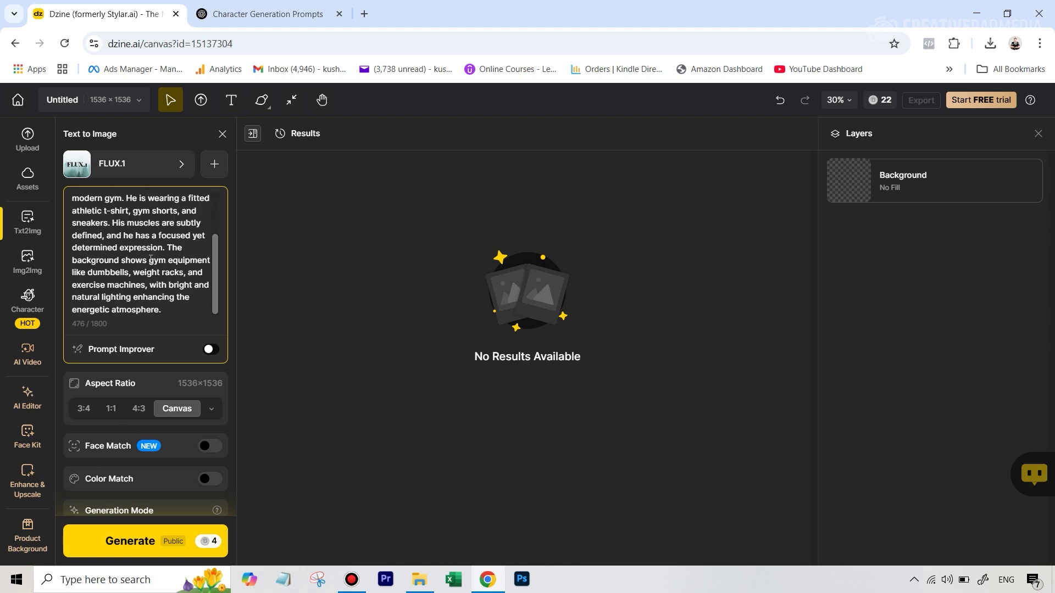
scroll(148, 257, "up", 3)
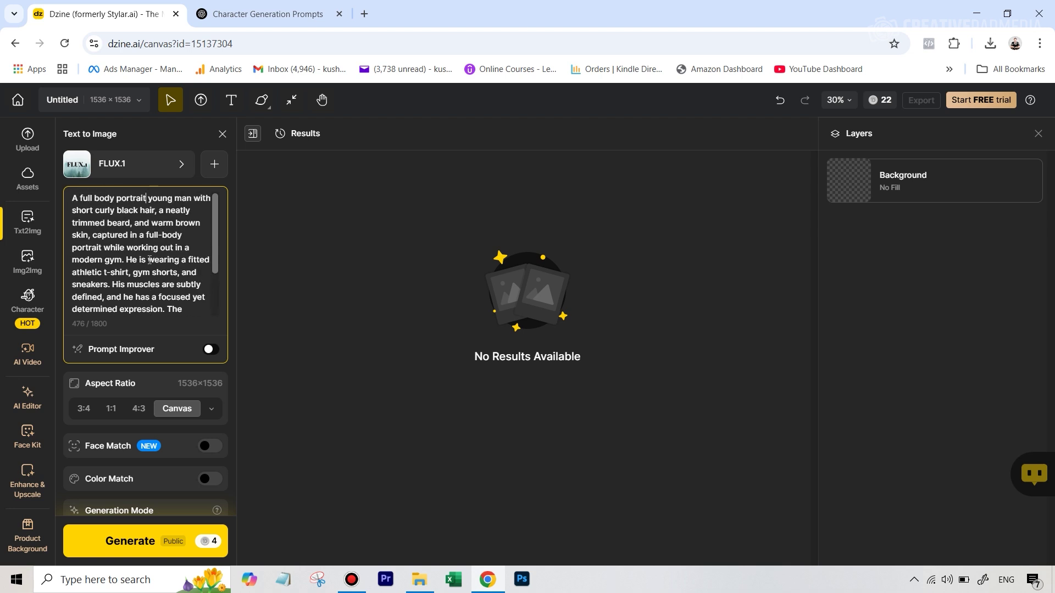
scroll(137, 248, "down", 2)
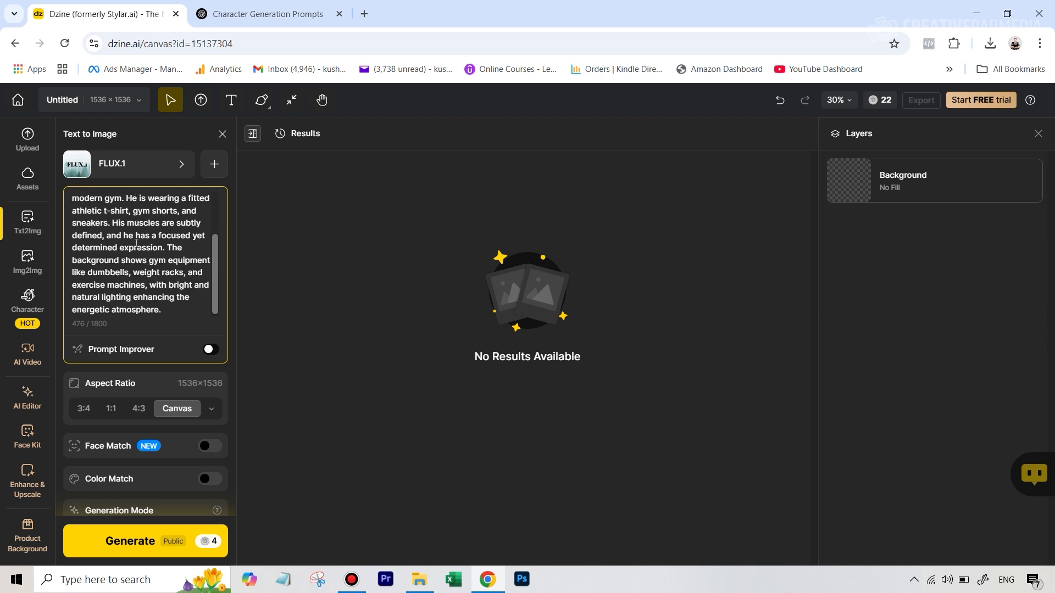
left_click(197, 211)
type("white")
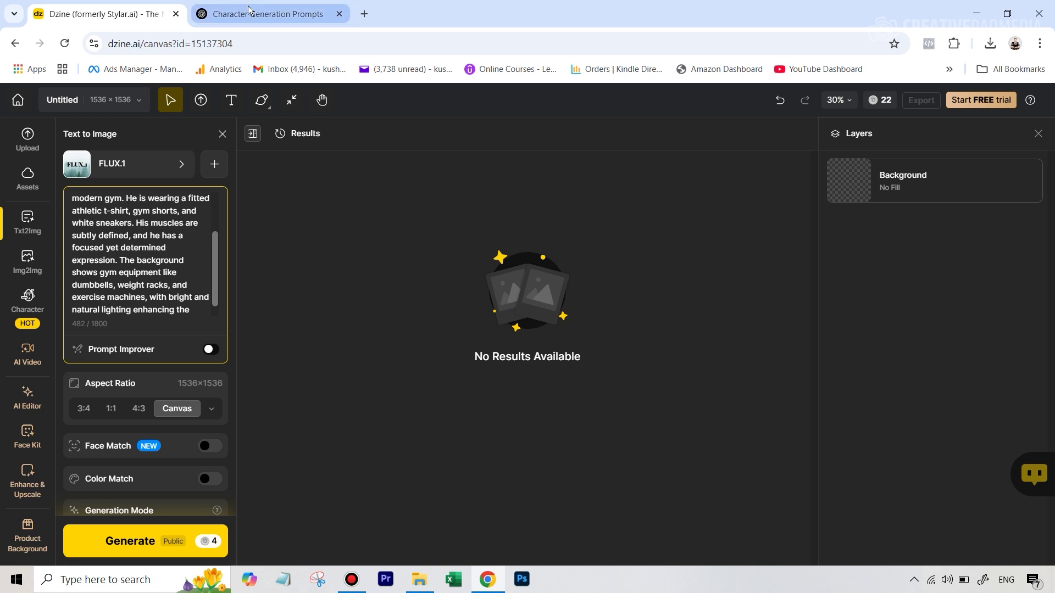
Review the cafe prompt in ChatGPT, then list Dzine's Realistic styles, including Dzine Realistic v1.
left_click(249, 9)
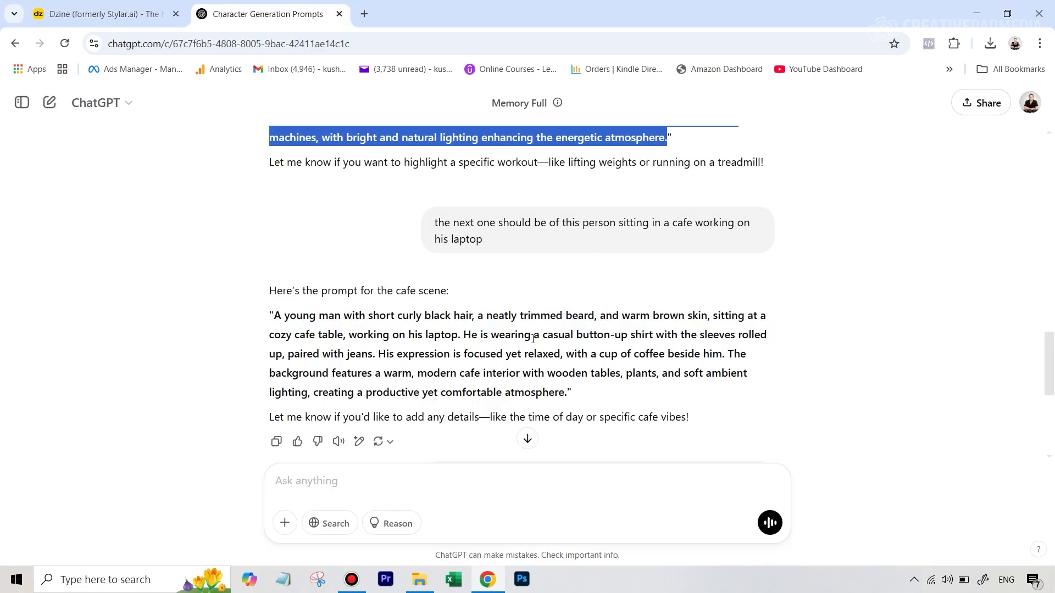
scroll(533, 339, "down", 1)
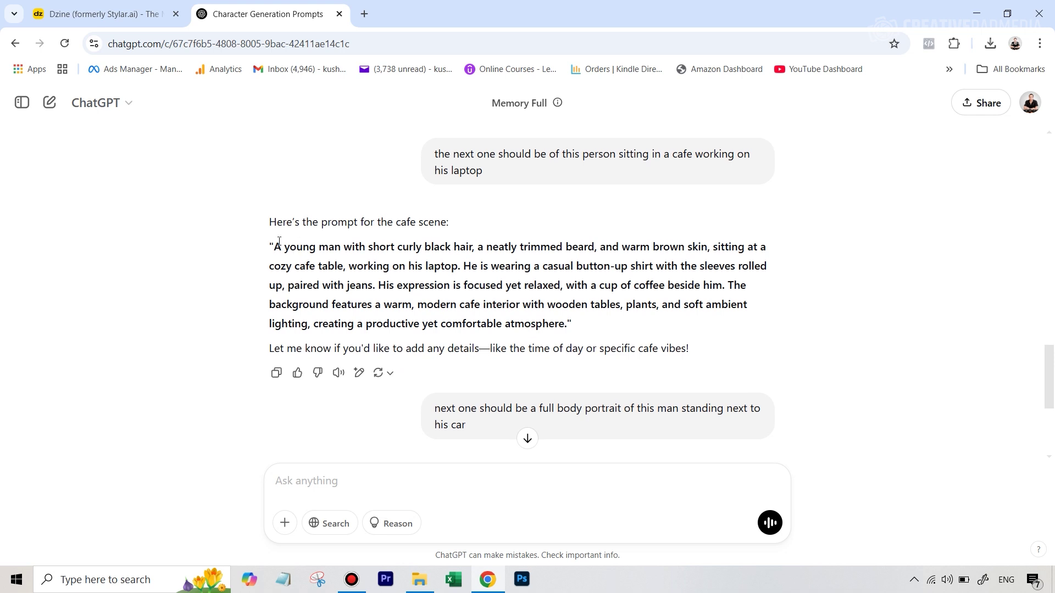
left_click(142, 11)
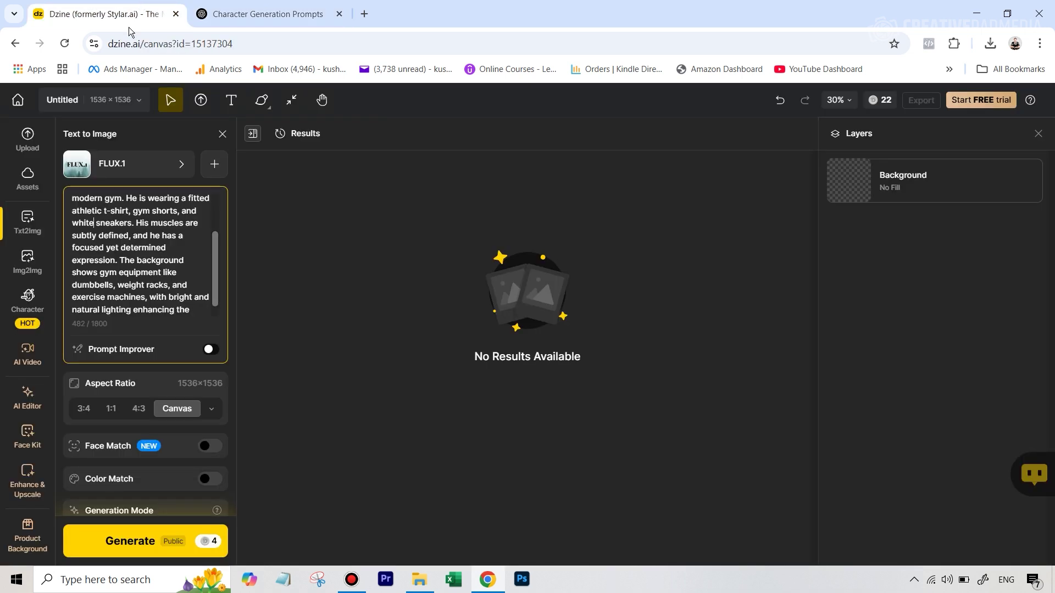
left_click(183, 169)
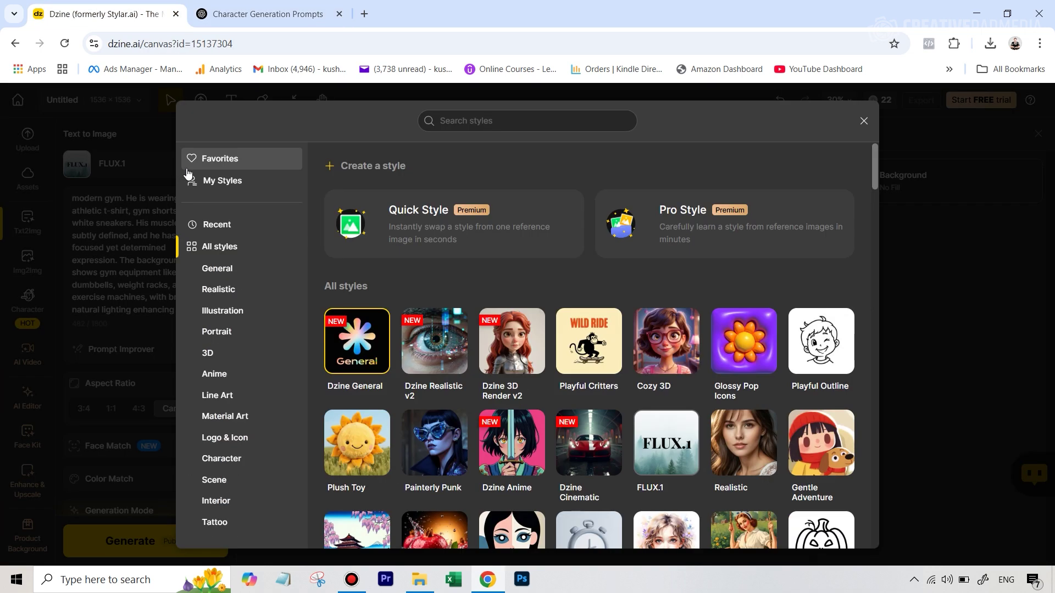
left_click(230, 290)
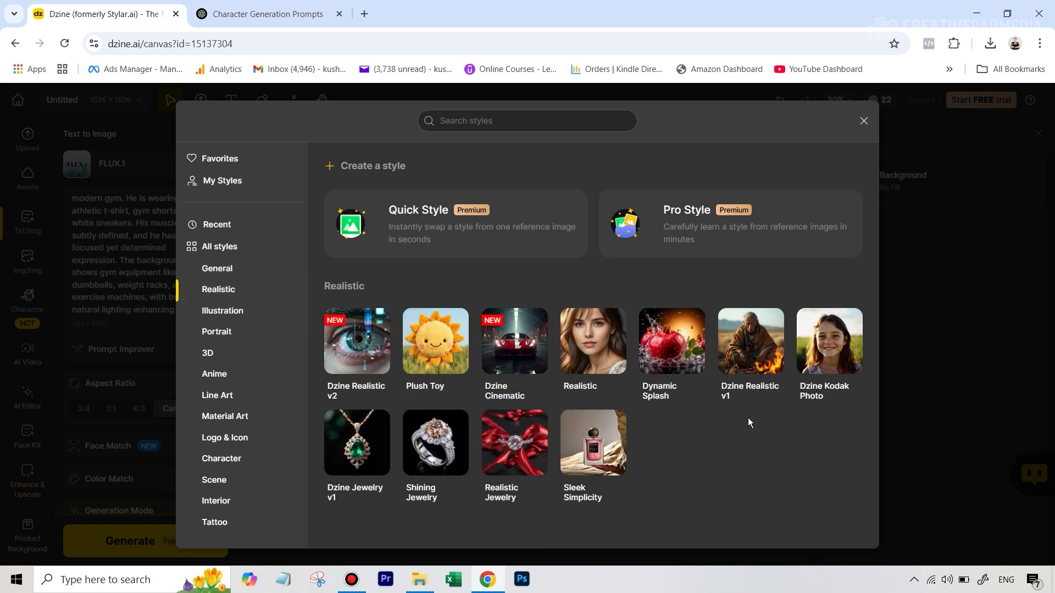
mouse_move(750, 364)
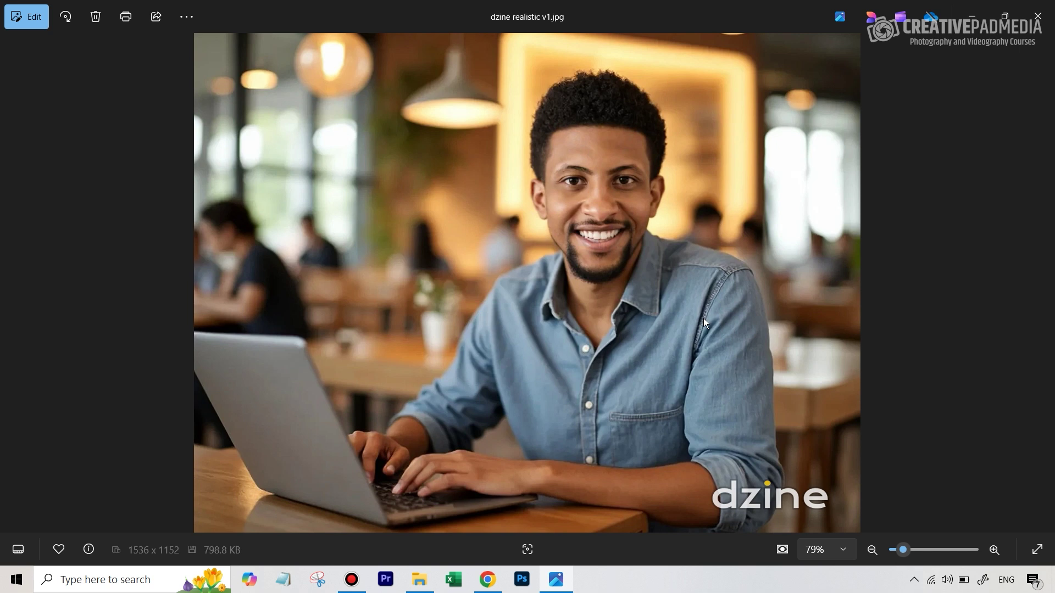
Compare the original and FaceMeX body-shaped cafe photos, then return to the FaceMeX site.
key("Right")
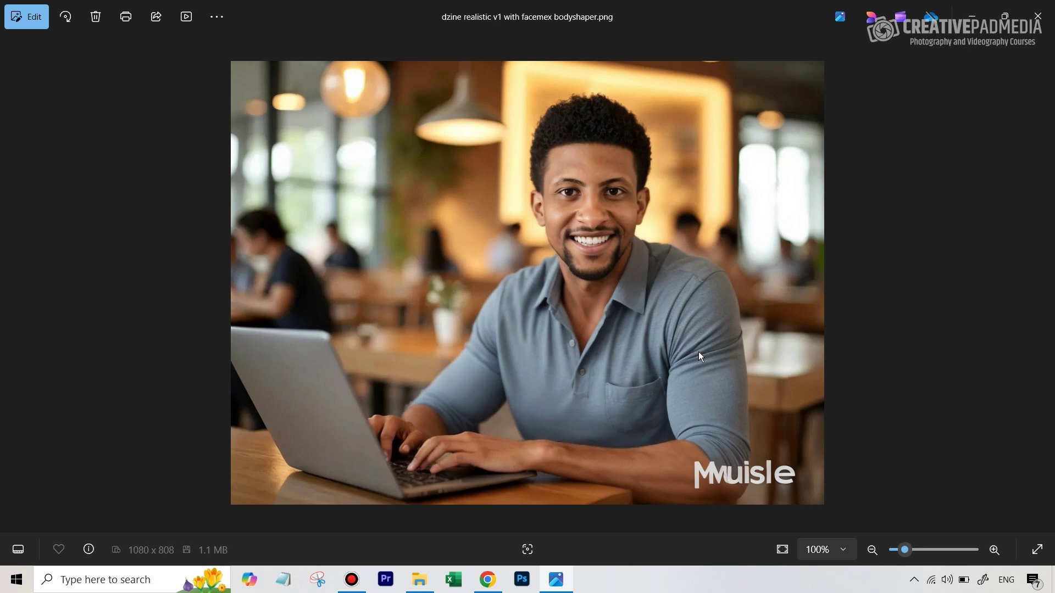
key("Left")
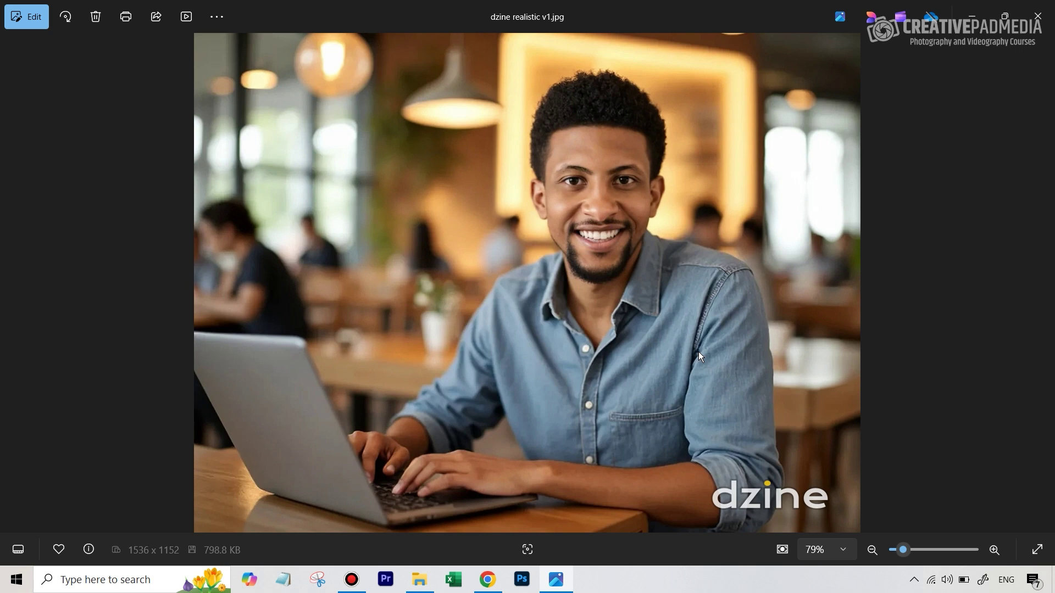
key("Right")
key("Left")
key("Right")
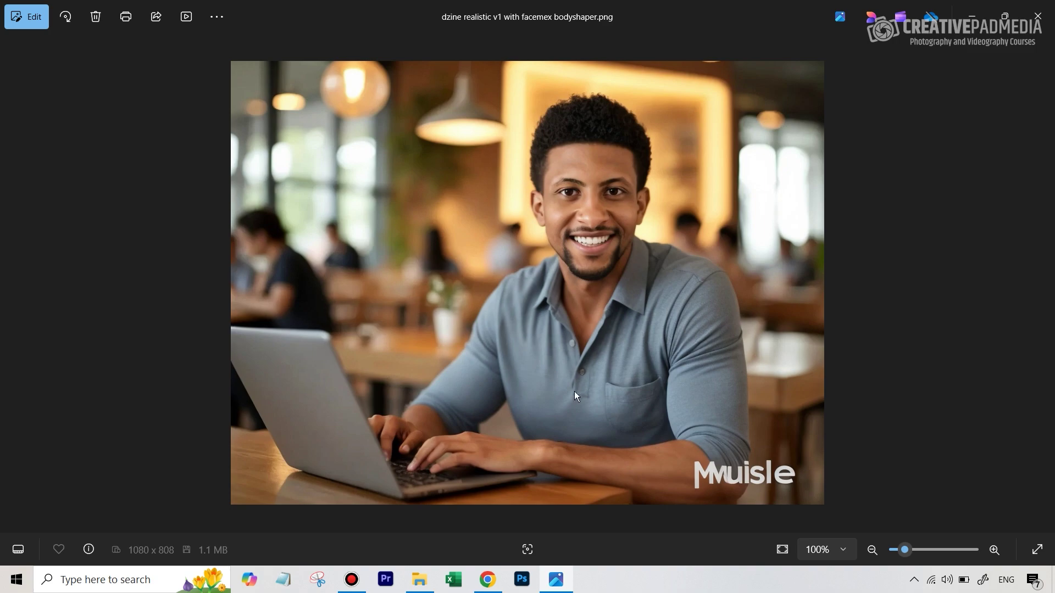
left_click(487, 580)
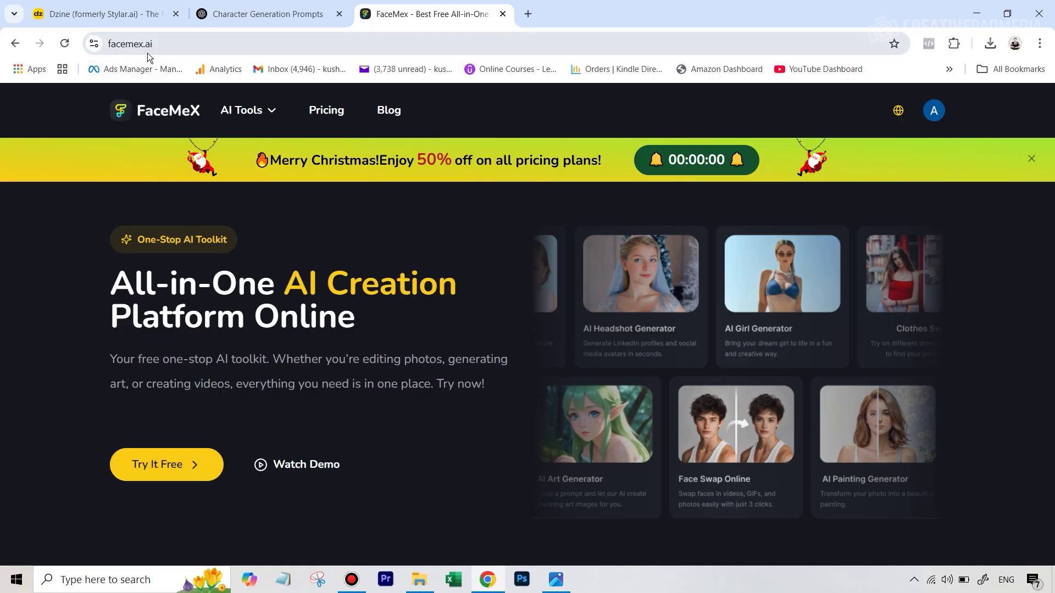
Load the cafe photo into FaceMeX's Body Shaper tool.
mouse_move(238, 105)
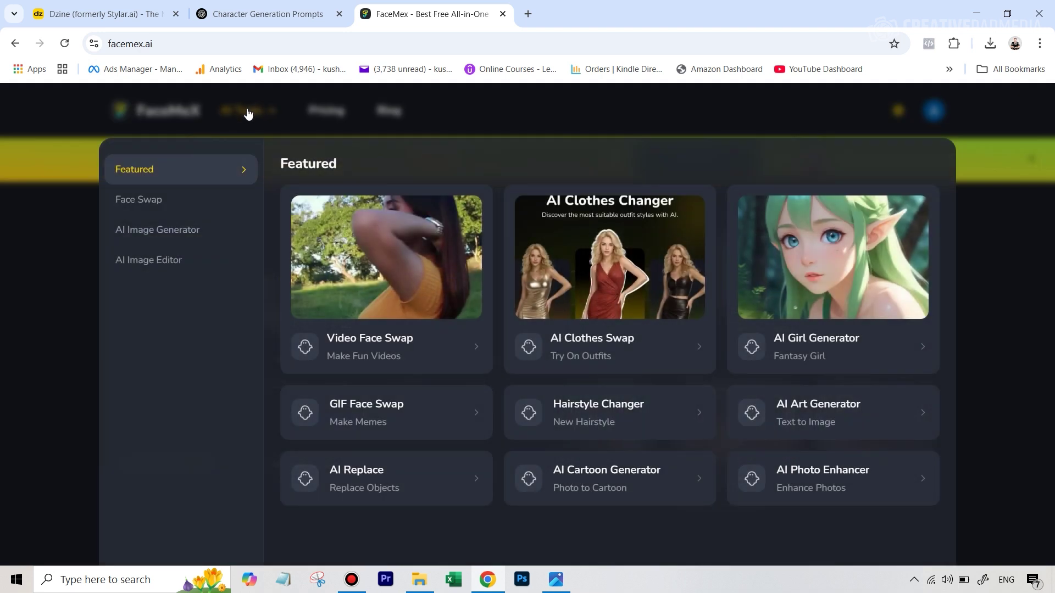
mouse_move(254, 198)
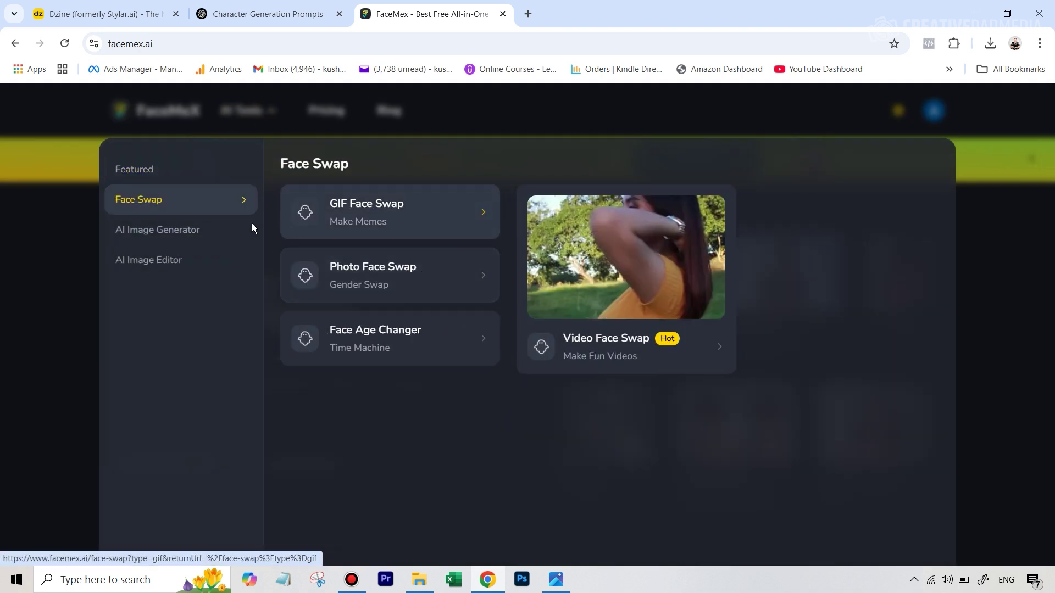
mouse_move(178, 245)
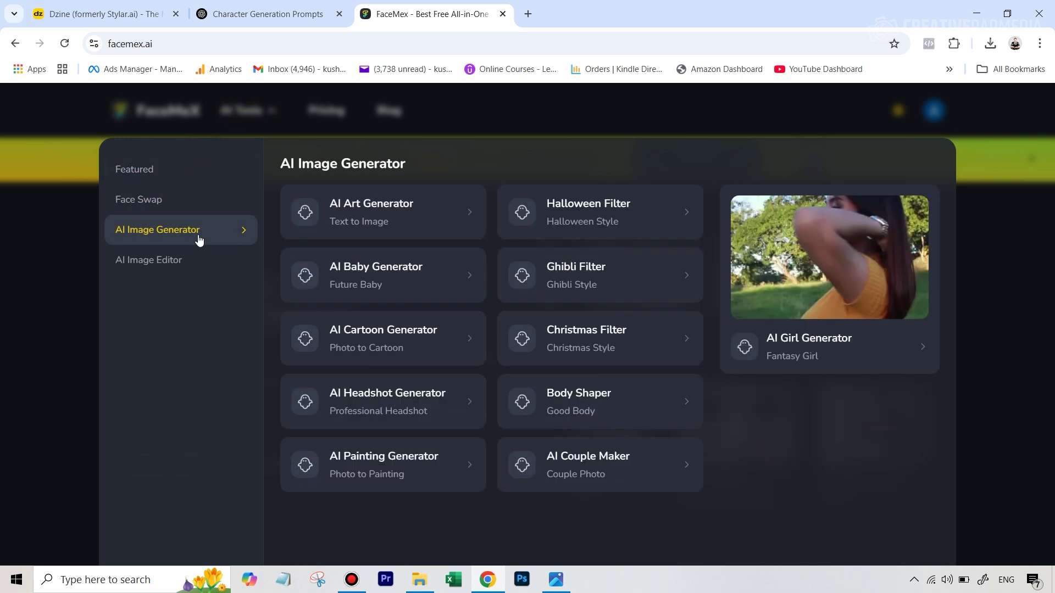
left_click(605, 404)
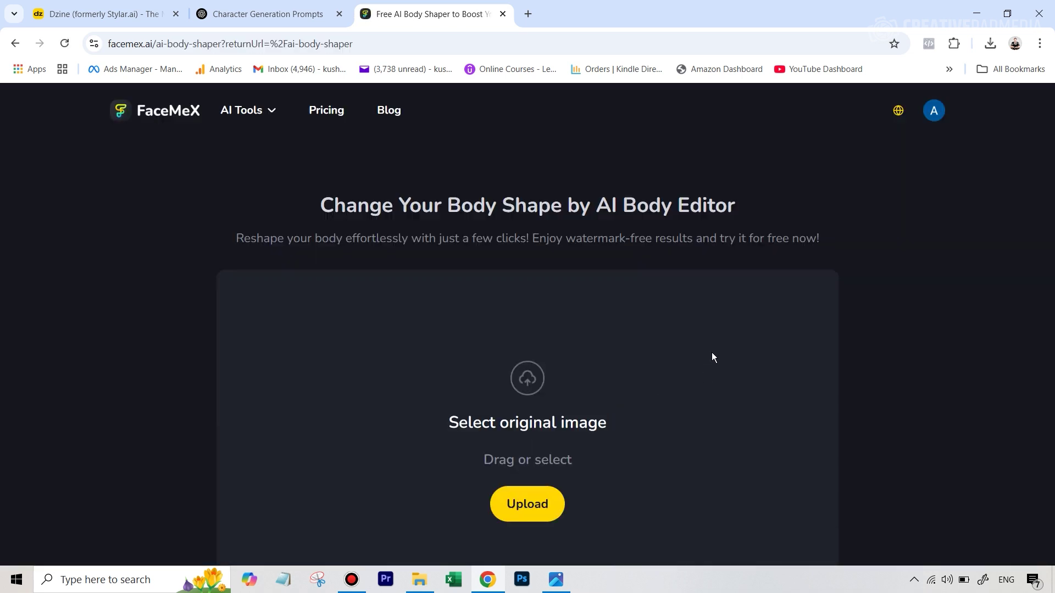
scroll(636, 376, "down", 3)
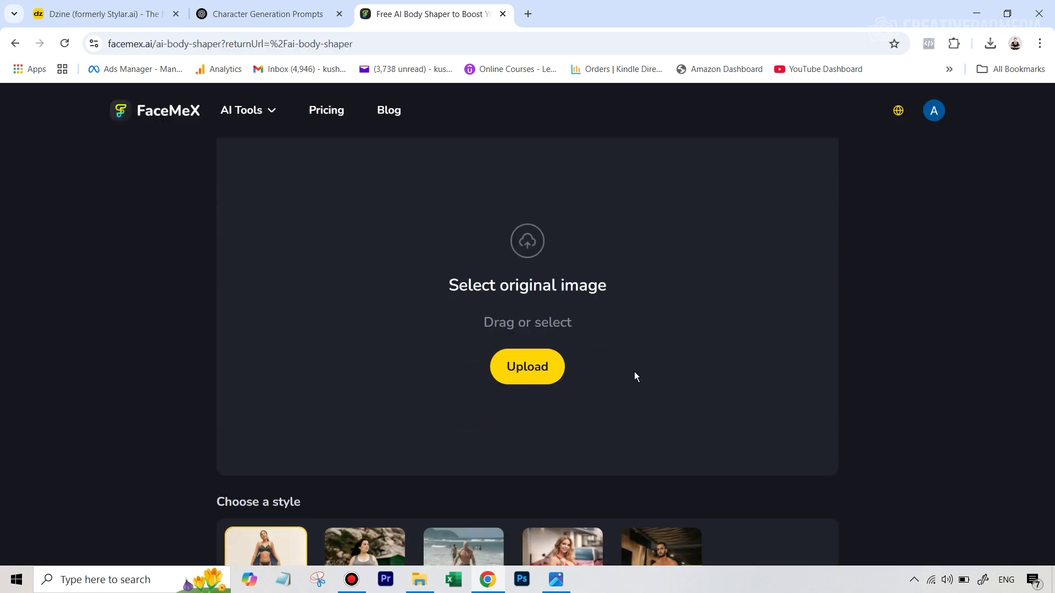
left_click(519, 379)
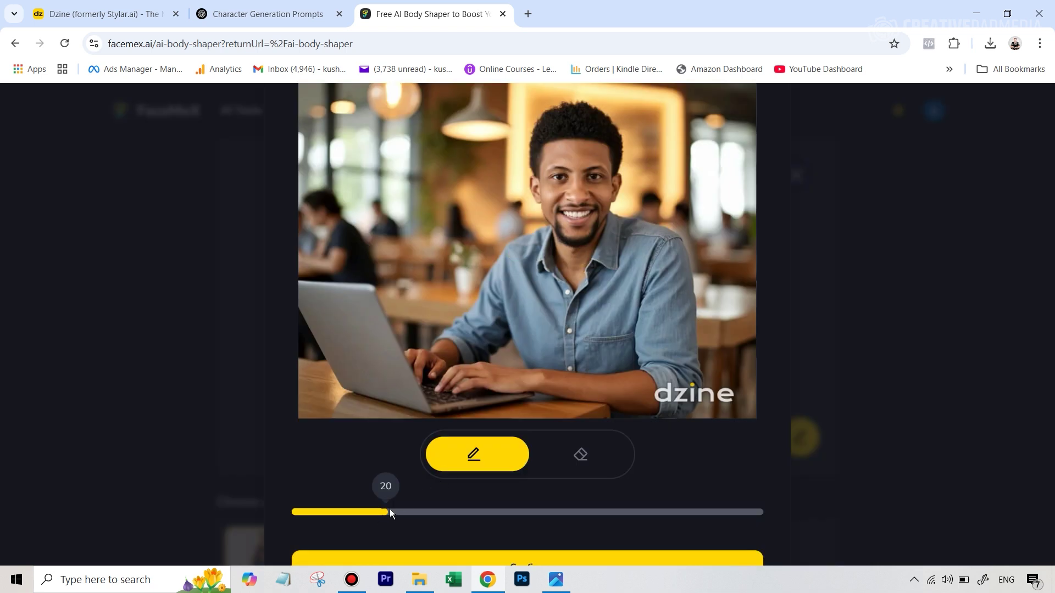
Enlarge the brush to 46 and mask the man's shirt, shoulder and forearm.
left_click_drag(388, 511, 508, 512)
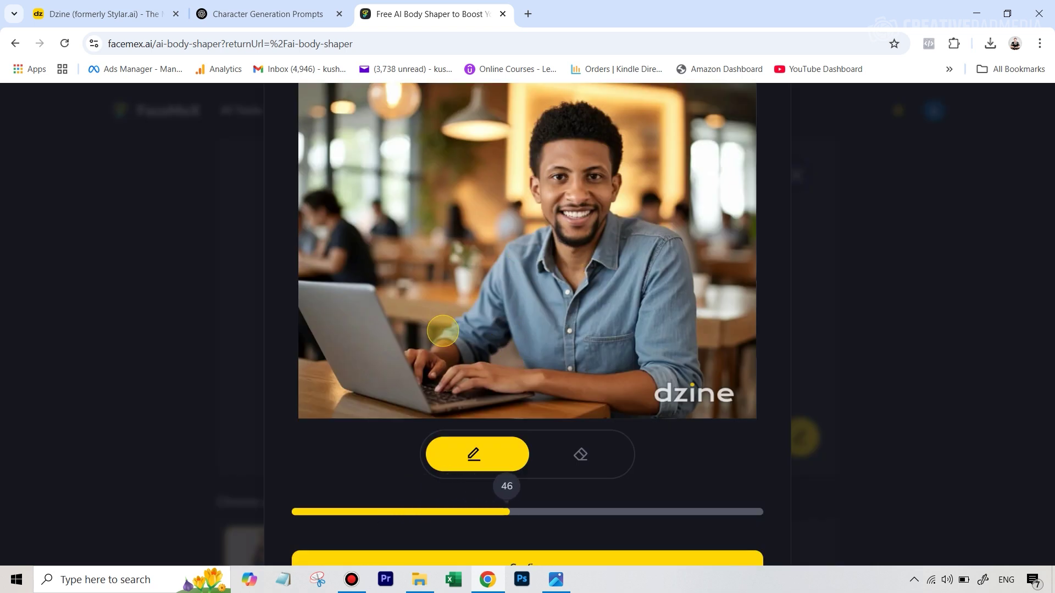
mouse_move(451, 347)
left_mouse_down()
mouse_move(522, 250)
mouse_move(503, 333)
mouse_move(541, 309)
mouse_move(618, 225)
mouse_move(621, 275)
mouse_move(665, 234)
mouse_move(691, 337)
mouse_move(660, 291)
mouse_move(604, 291)
mouse_move(640, 355)
mouse_move(574, 289)
left_mouse_up()
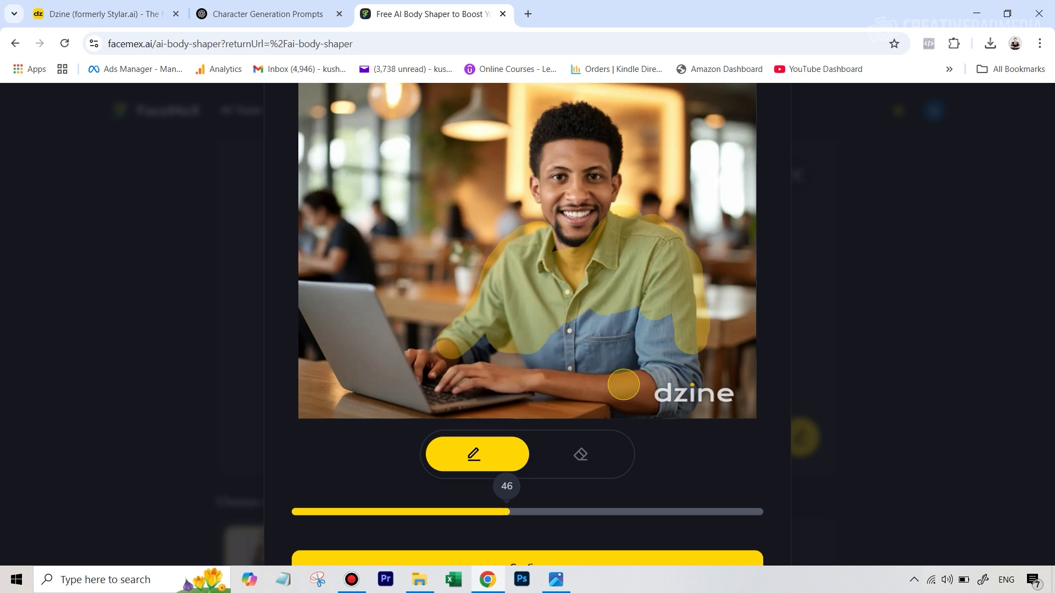
mouse_move(535, 385)
left_mouse_down()
mouse_move(621, 385)
mouse_move(594, 383)
left_mouse_up()
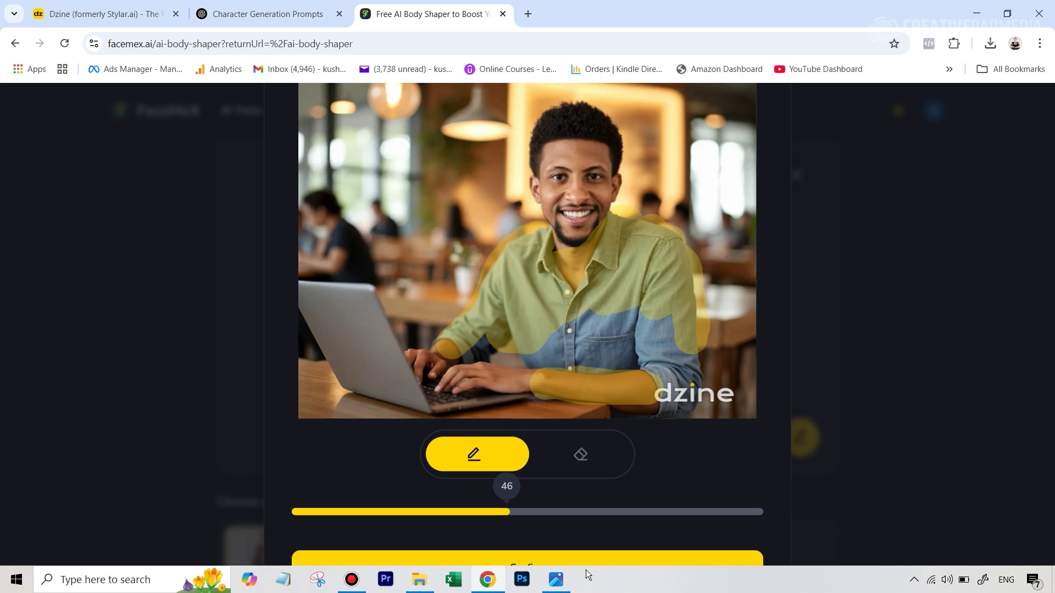
Confirm the shirt-and-arms mask and keep the first slim-figure body style selected.
left_click(526, 565)
scroll(632, 423, "down", 3)
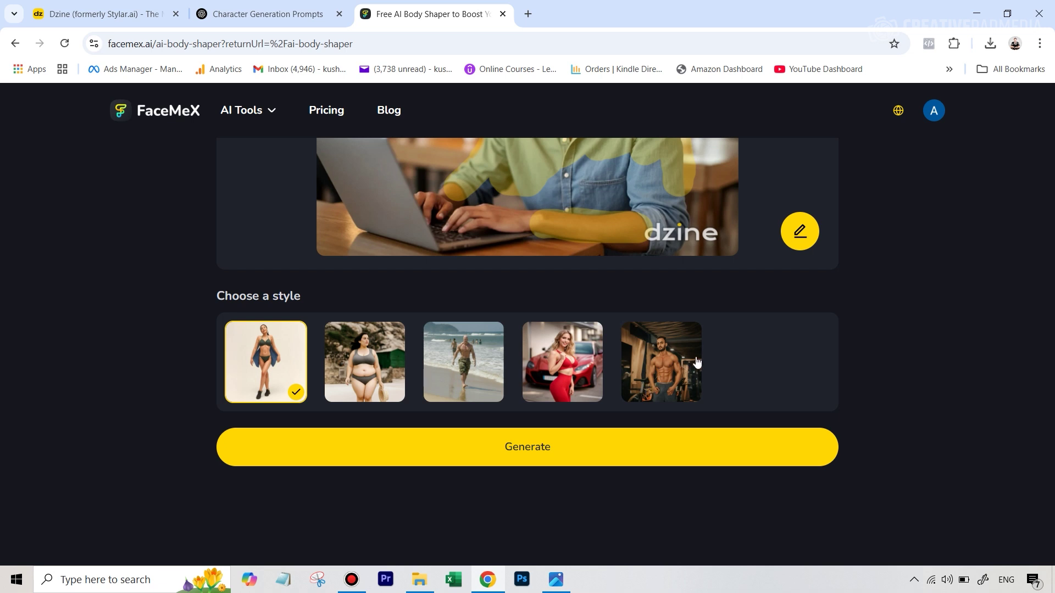
scroll(697, 364, "up", 1)
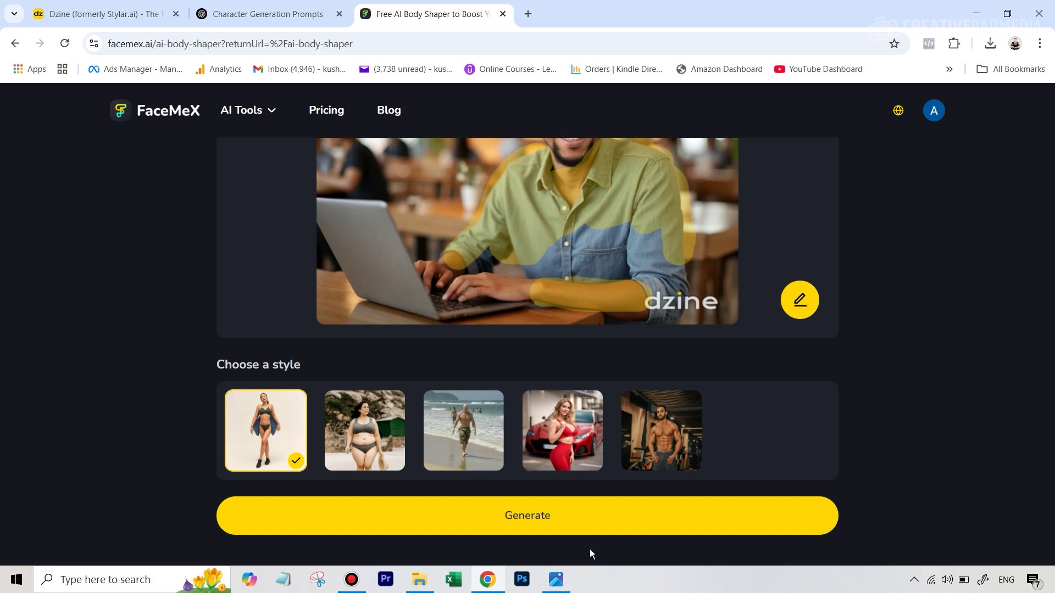
Open the body-shaped cafe image and compare it with the original cafe photo.
left_click(419, 580)
left_click(229, 170)
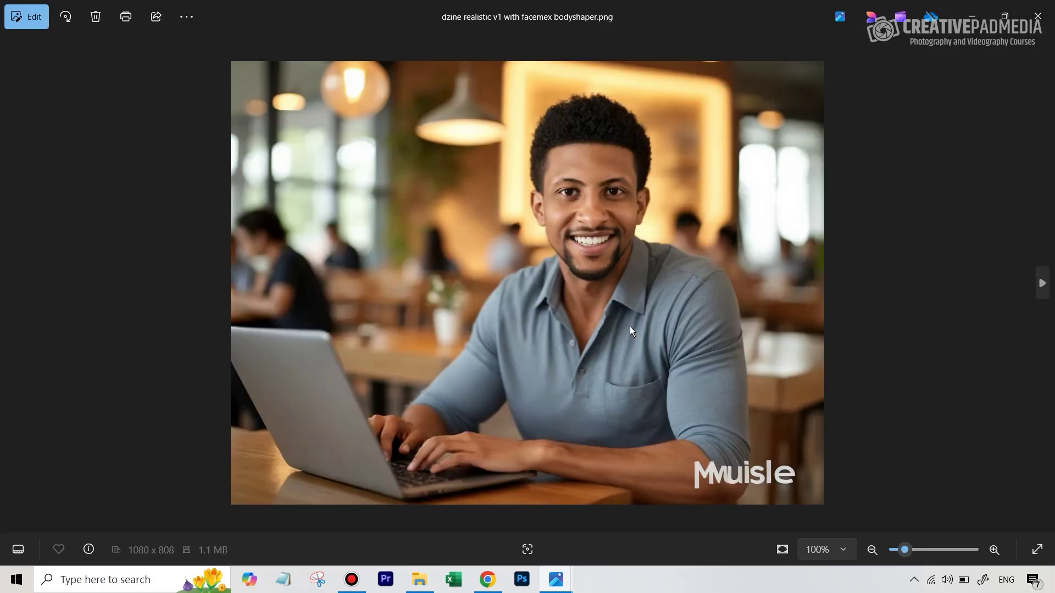
key("Right")
key("Left")
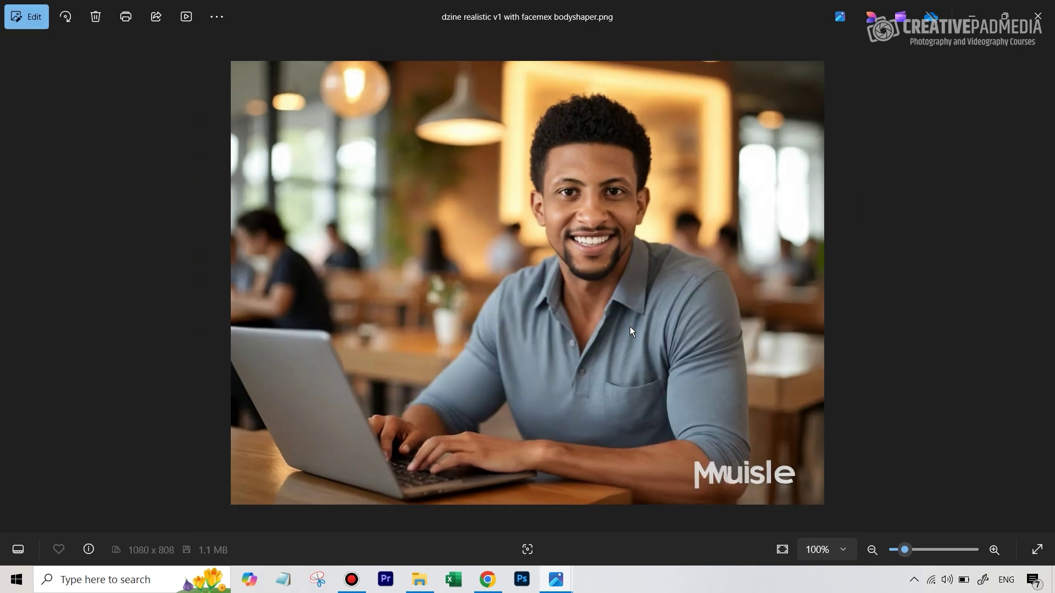
Look over the car portrait prompt in the Character Generation Prompts conversation.
left_click(488, 579)
scroll(542, 299, "down", 3)
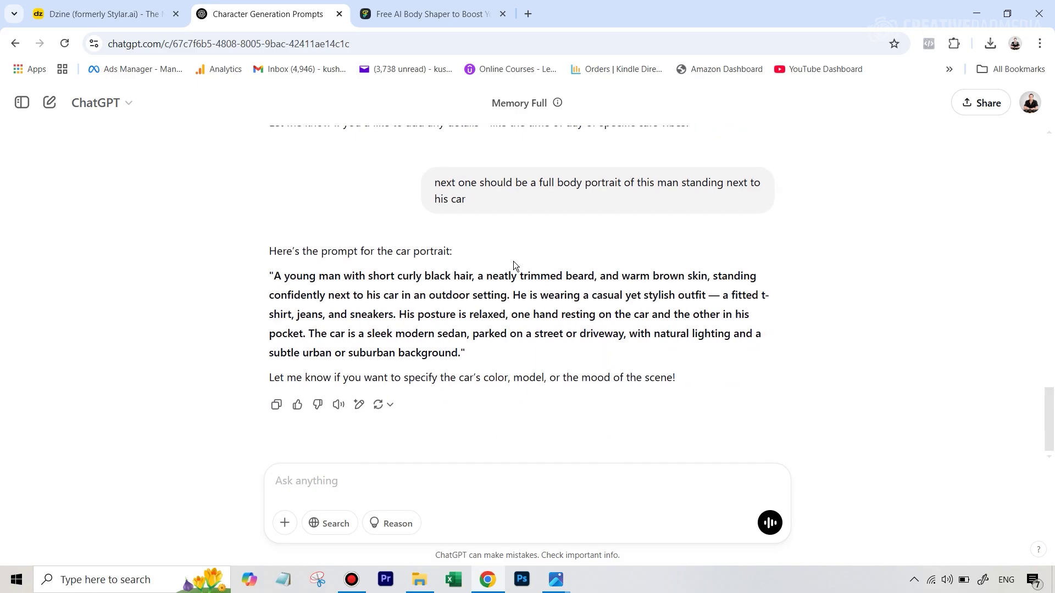
scroll(566, 249, "up", 1)
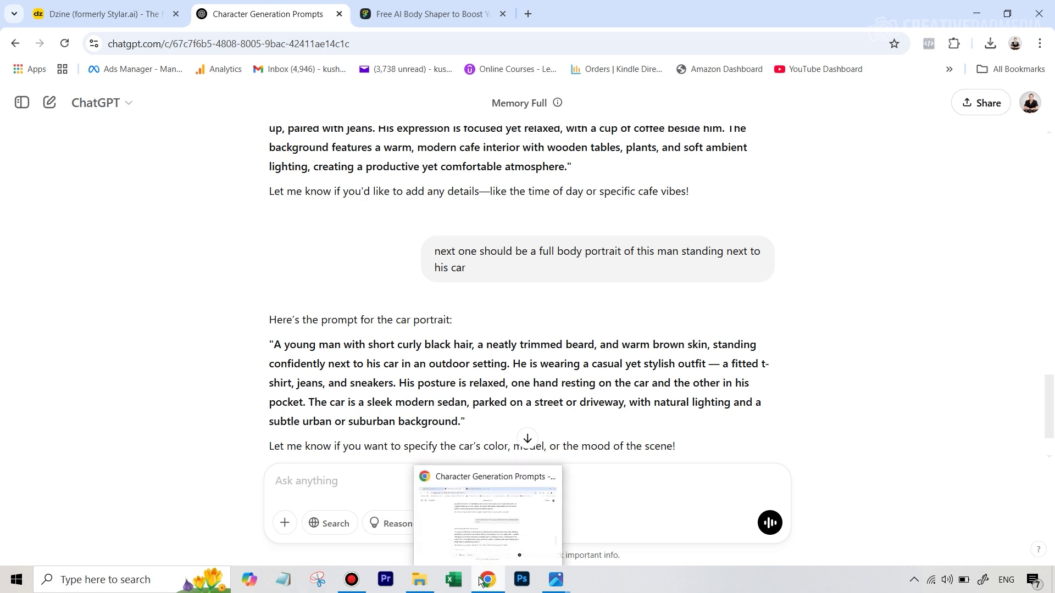
Search Dzine's style library for 'car' to find the "I'm in love with my car!" style.
left_click(135, 15)
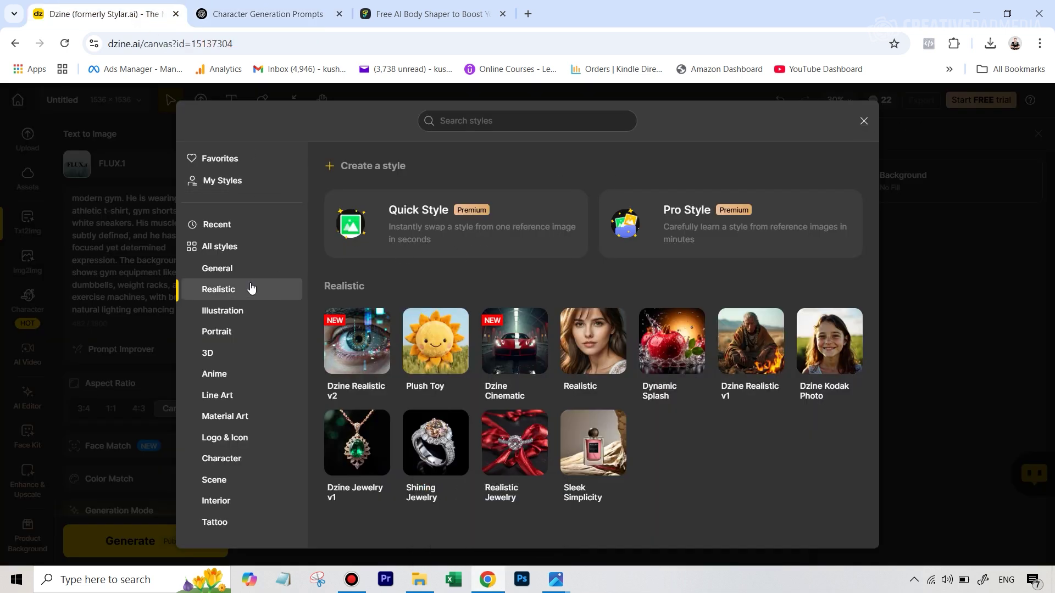
left_click(483, 117)
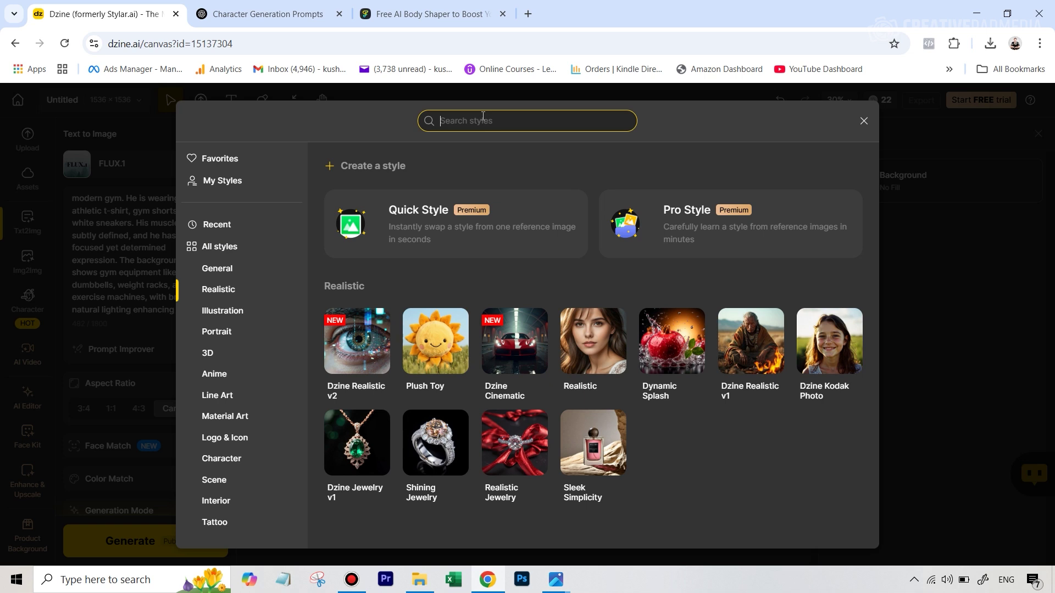
type("car")
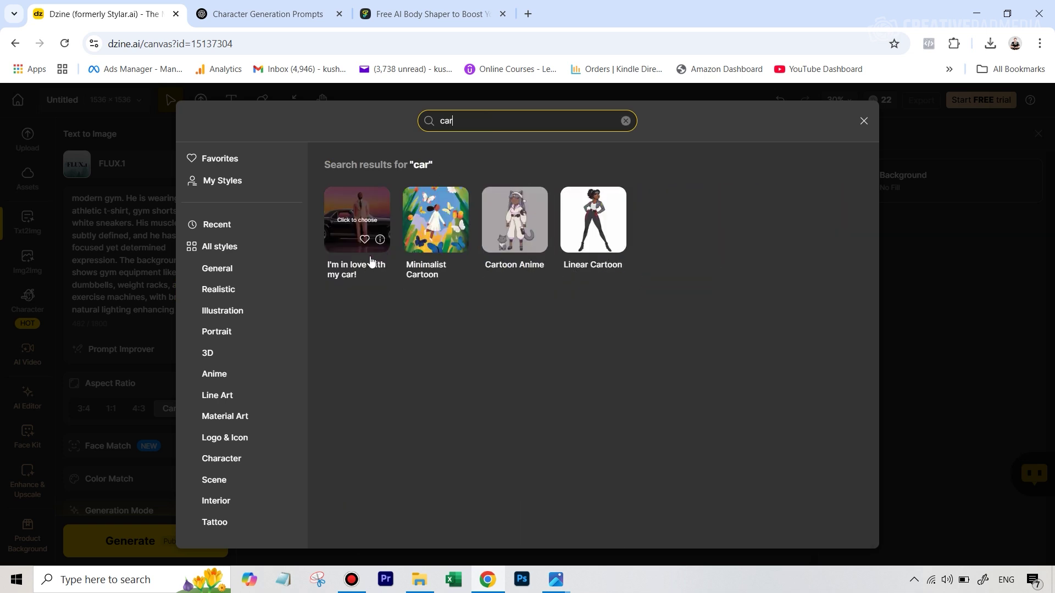
mouse_move(362, 208)
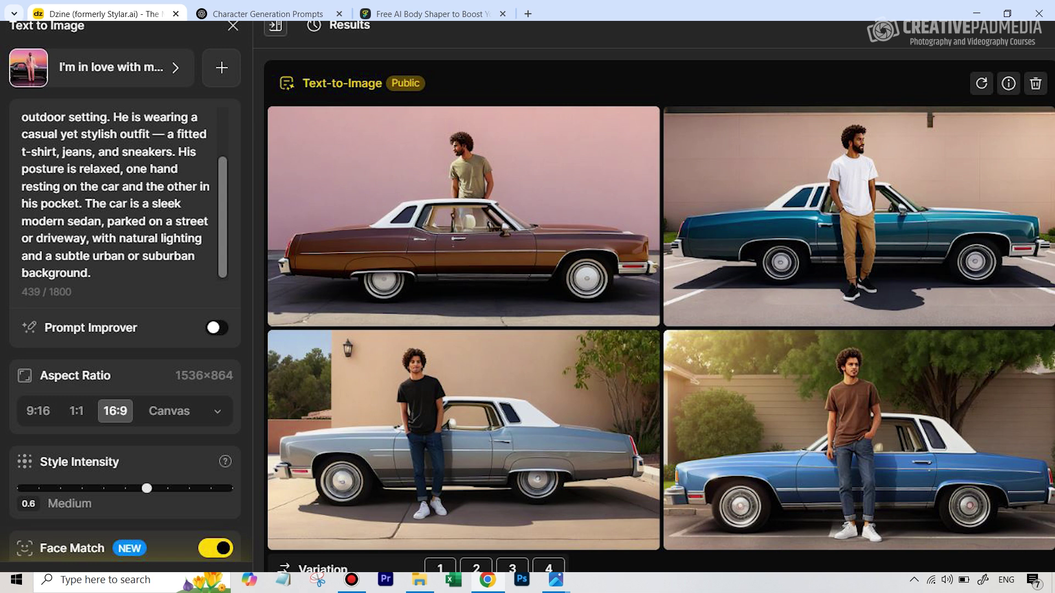
Return to the Character Generation Prompts conversation after reviewing the car results.
key("ctrl+Tab")
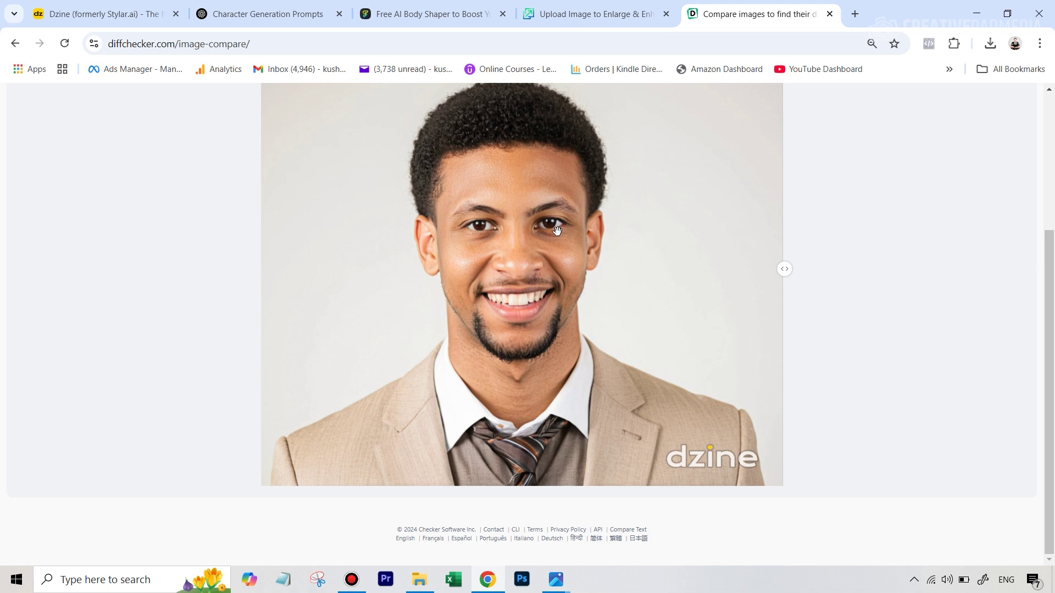
Sweep the Diffchecker slider across the frame to compare both tan-suit headshot versions.
left_click_drag(778, 270, 335, 270)
left_click_drag(408, 278, 273, 253)
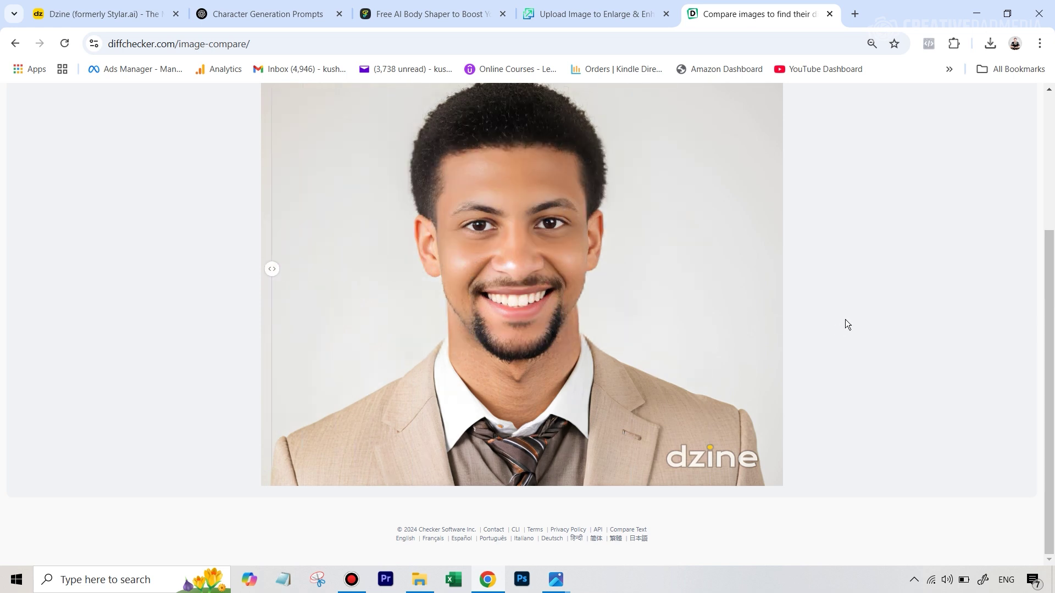